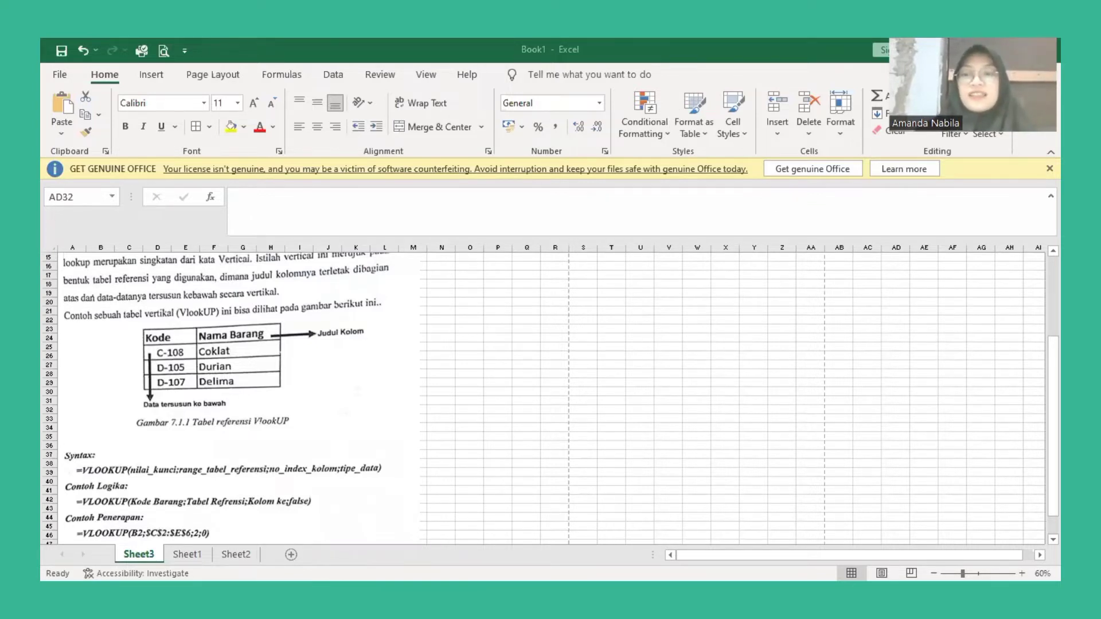
# Read the VLookUp explanation on Sheet3 from its heading through the syntax and application examples.
pyautogui.moveTo(1053, 427); pyautogui.dragTo(1054, 349)
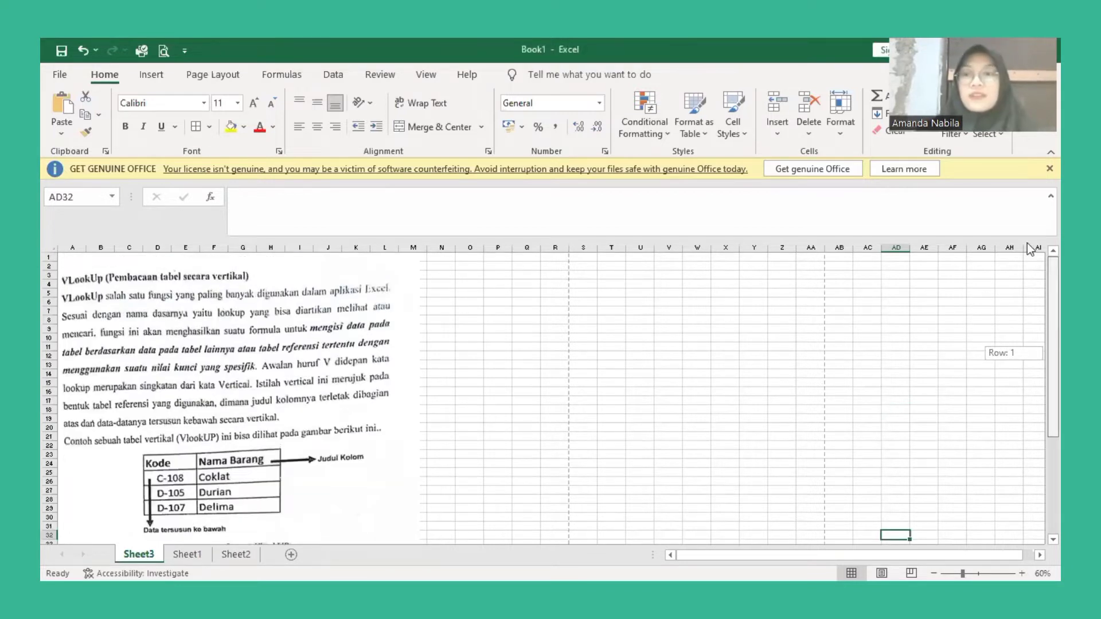
pyautogui.moveTo(1026, 245); pyautogui.dragTo(1026, 245)
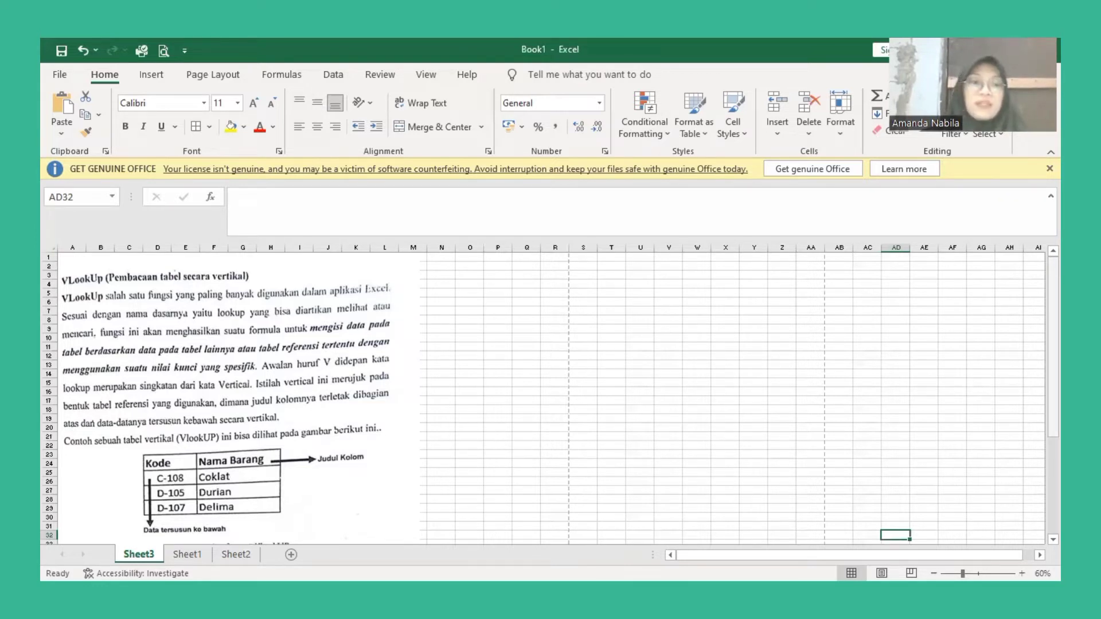
pyautogui.moveTo(1053, 347); pyautogui.dragTo(1053, 443)
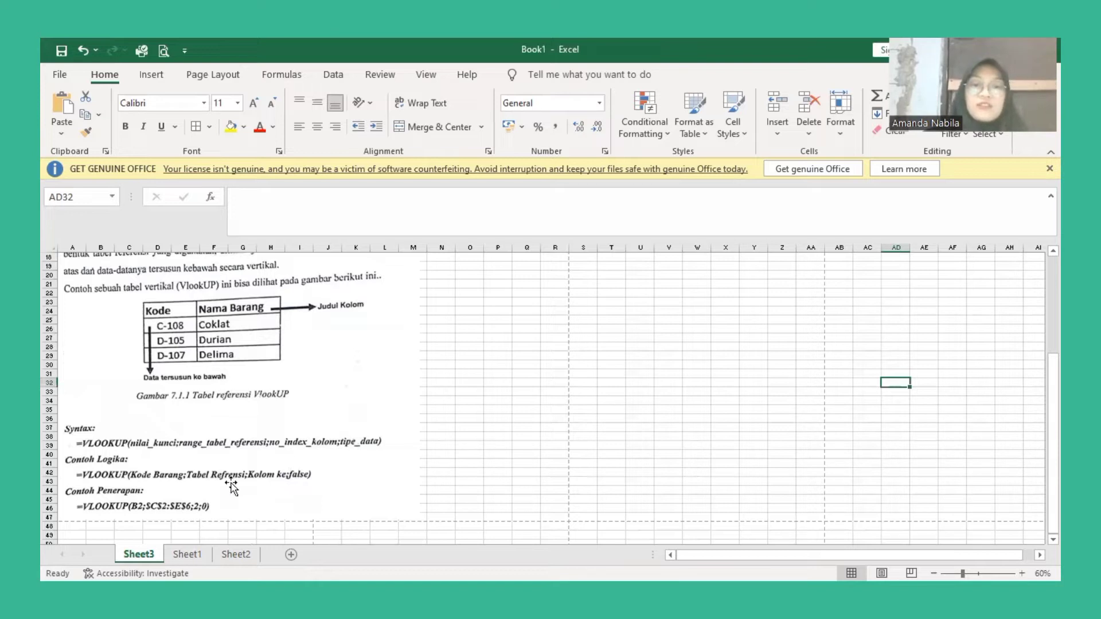
# Insert the VLOOKUP function in cell C5 of the Bagian column on Sheet1.
pyautogui.click(187, 555)
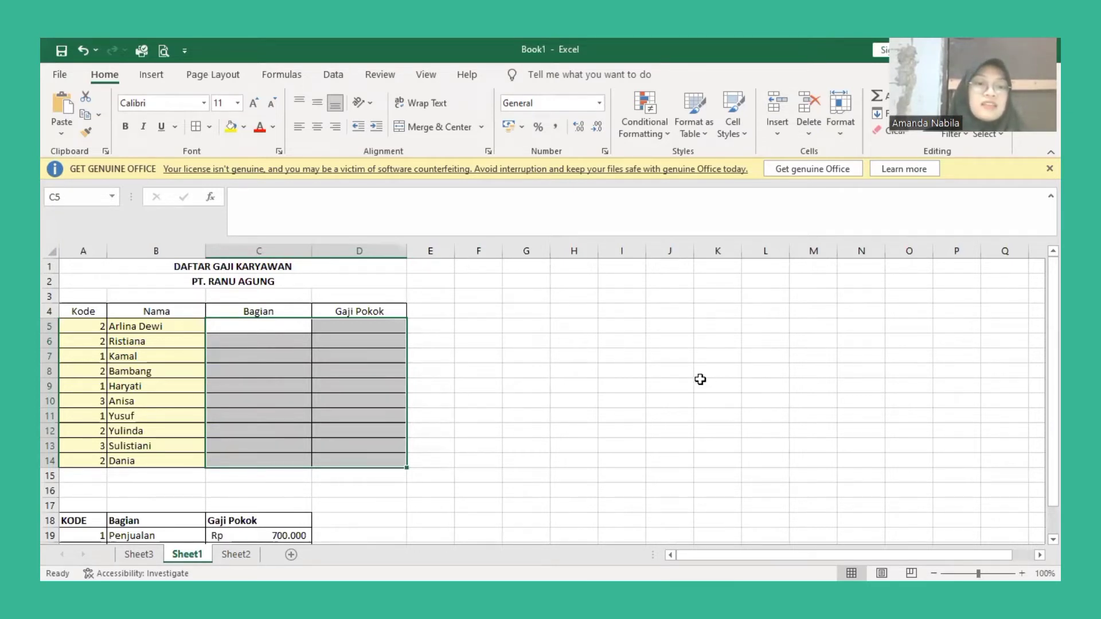
pyautogui.click(294, 358)
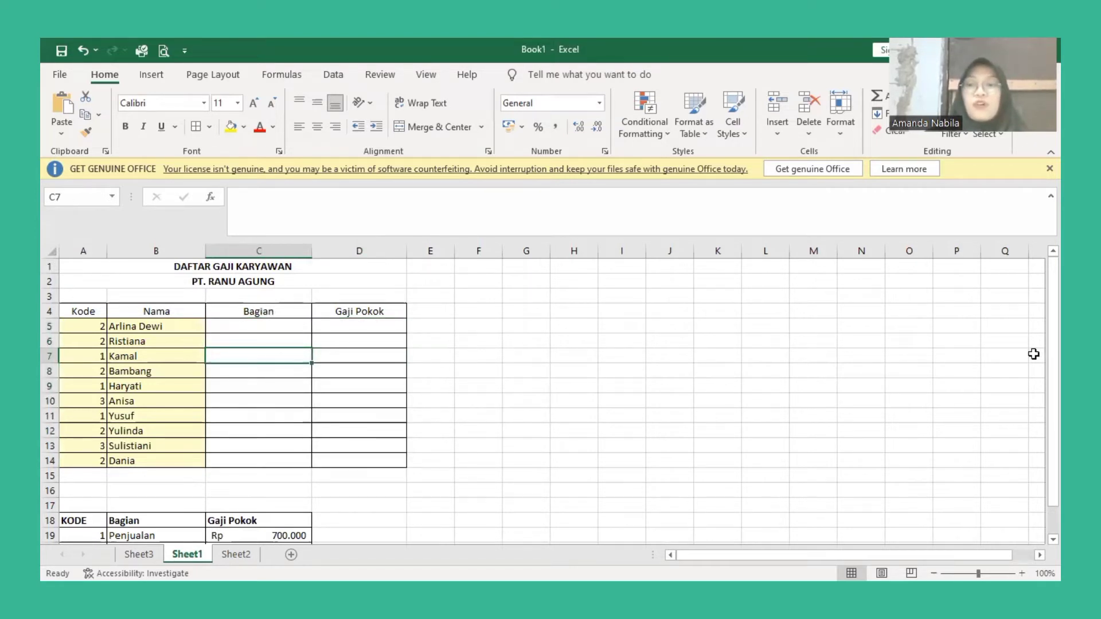
pyautogui.scroll(-1, 551, 396)
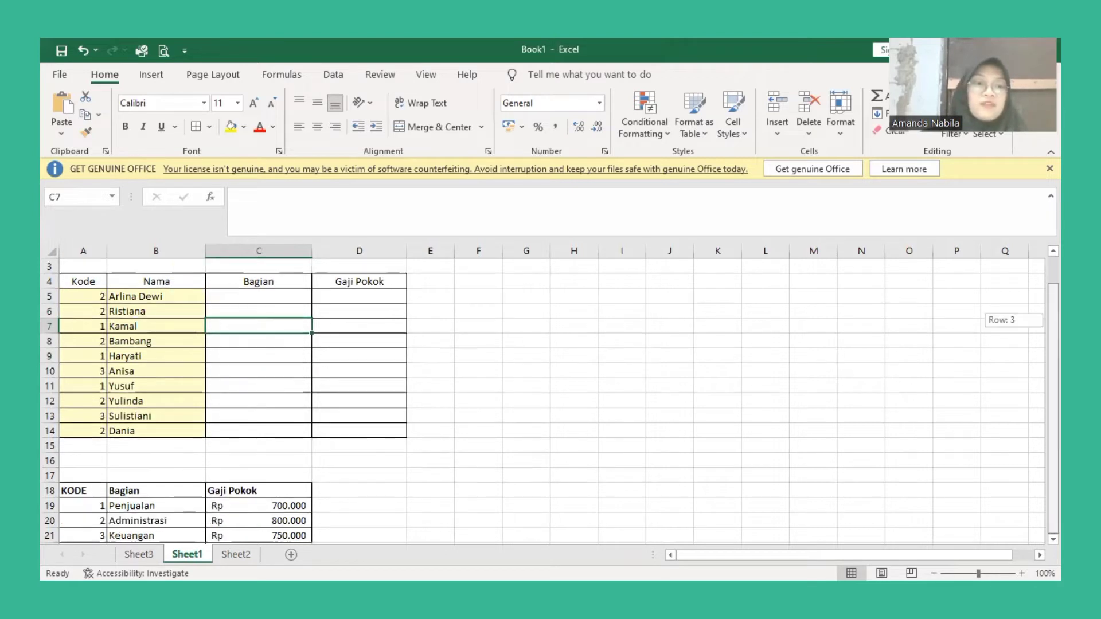
pyautogui.click(279, 298)
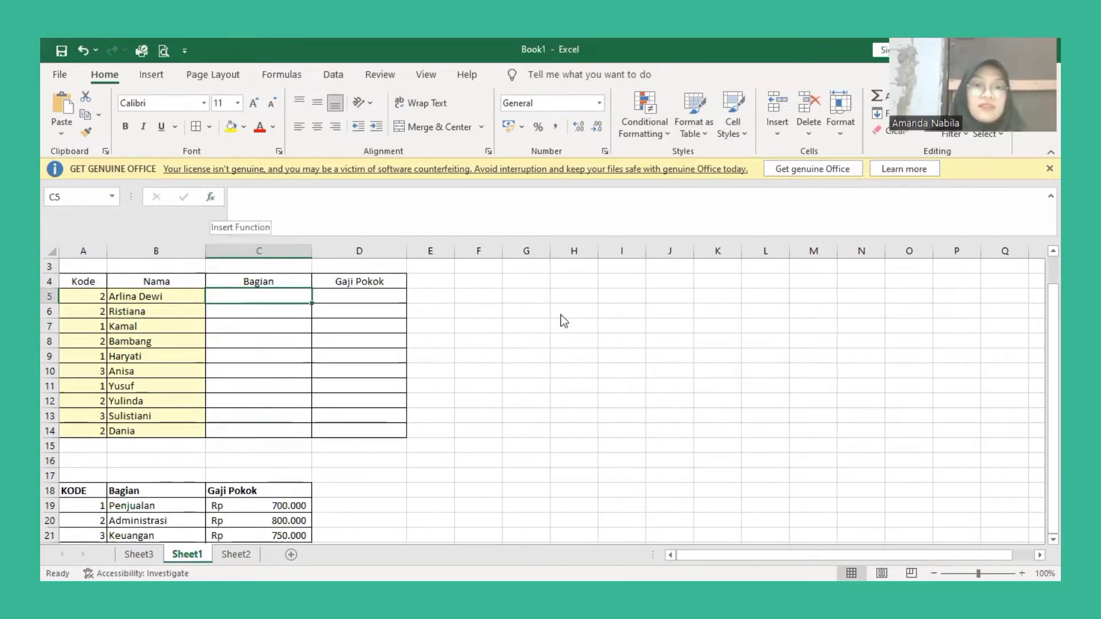
pyautogui.hotkey('shift', 'F3')
pyautogui.click(584, 286)
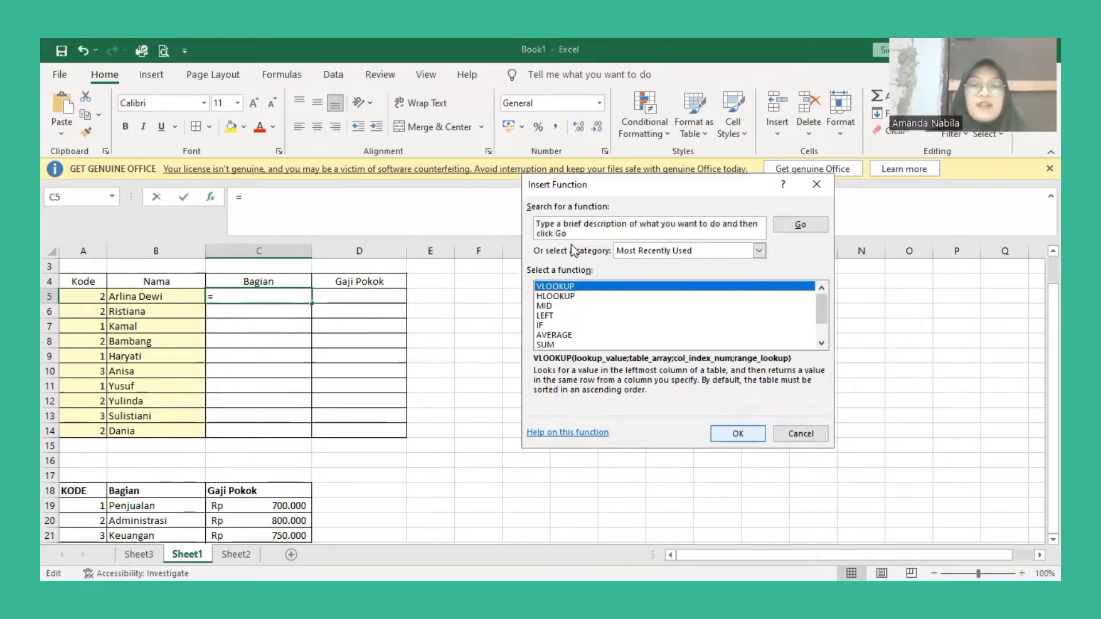
pyautogui.press('Return')
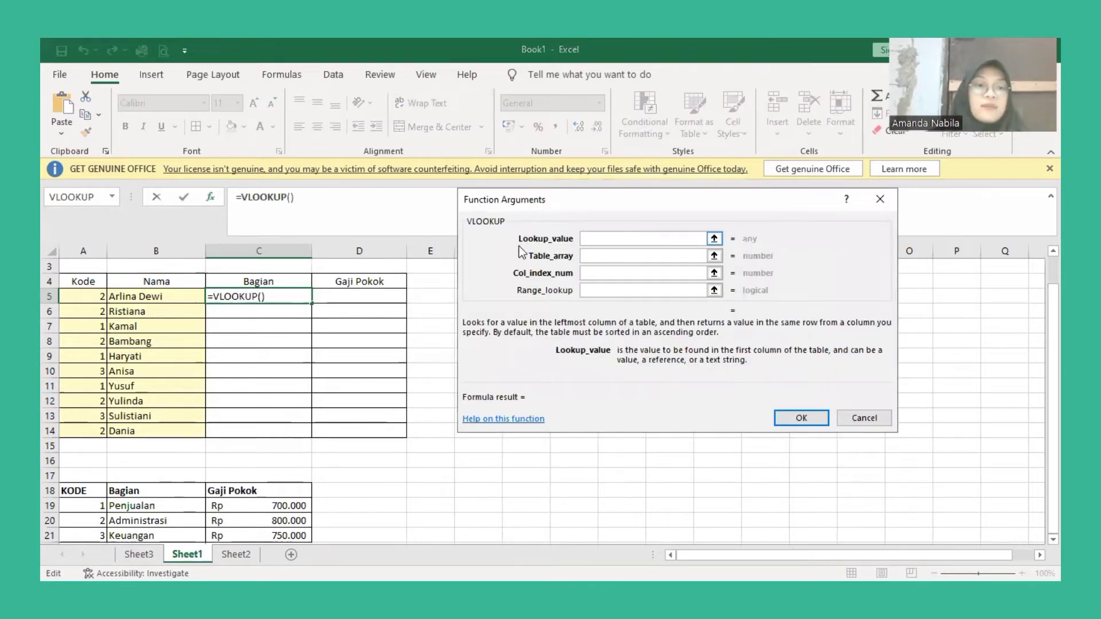
# Set the VLOOKUP lookup value to A5 and its table array to the reference table A18:C21.
pyautogui.click(81, 300)
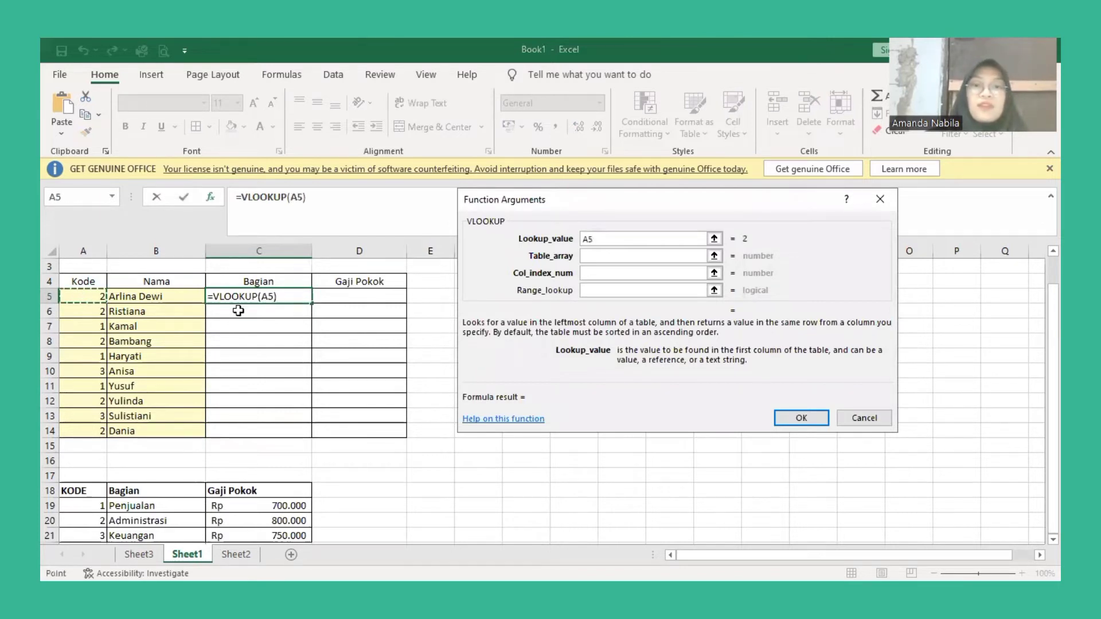
pyautogui.click(643, 257)
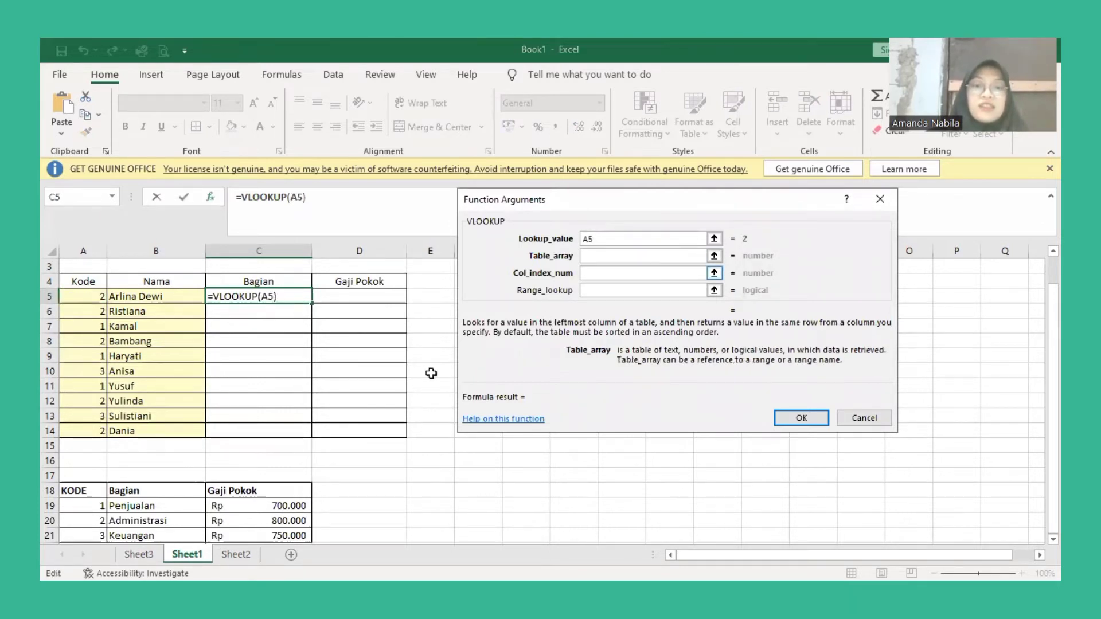
pyautogui.click(75, 490)
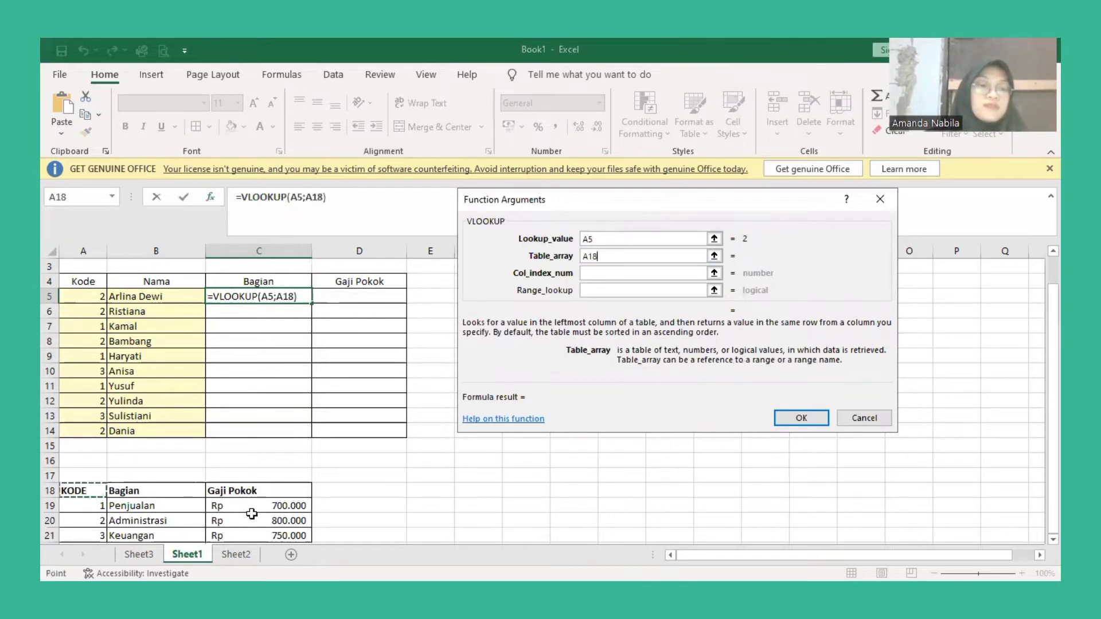
pyautogui.keyDown('shift'); pyautogui.click(253, 505); pyautogui.keyUp('shift')
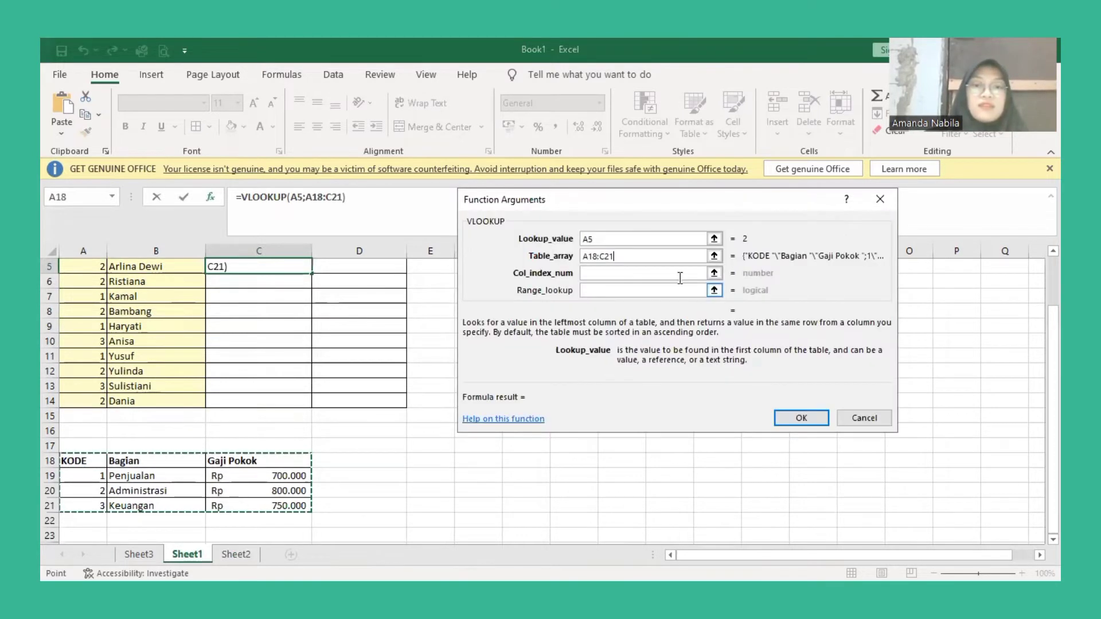
# Complete the C5 VLOOKUP with column index 2 and range lookup FALSE.
pyautogui.press('Tab')
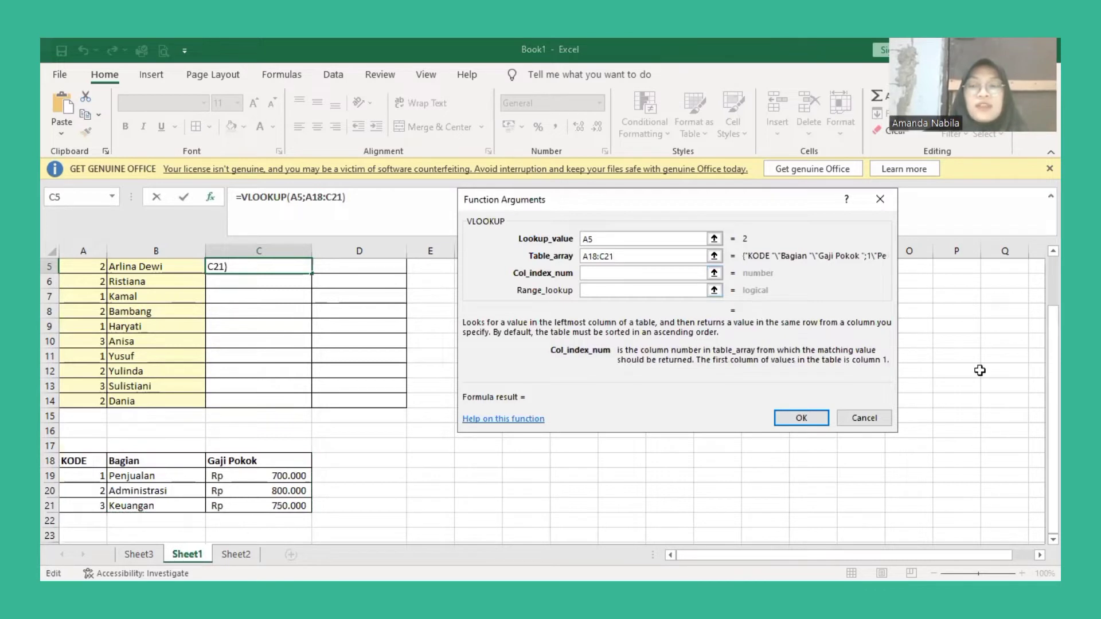
pyautogui.moveTo(1054, 379); pyautogui.dragTo(744, 426)
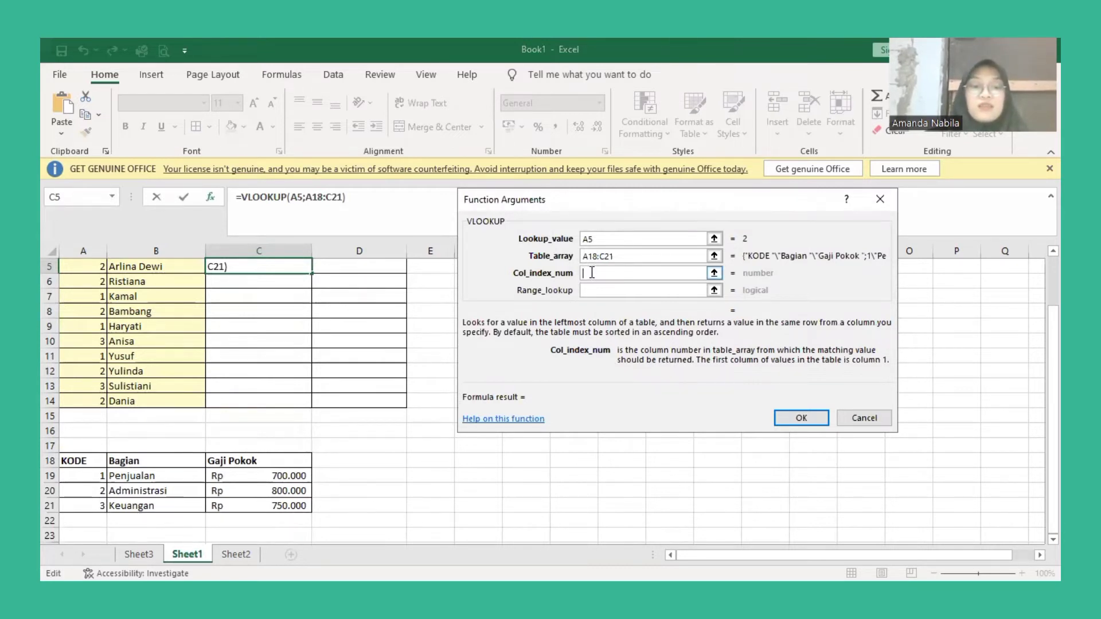
pyautogui.write('2')
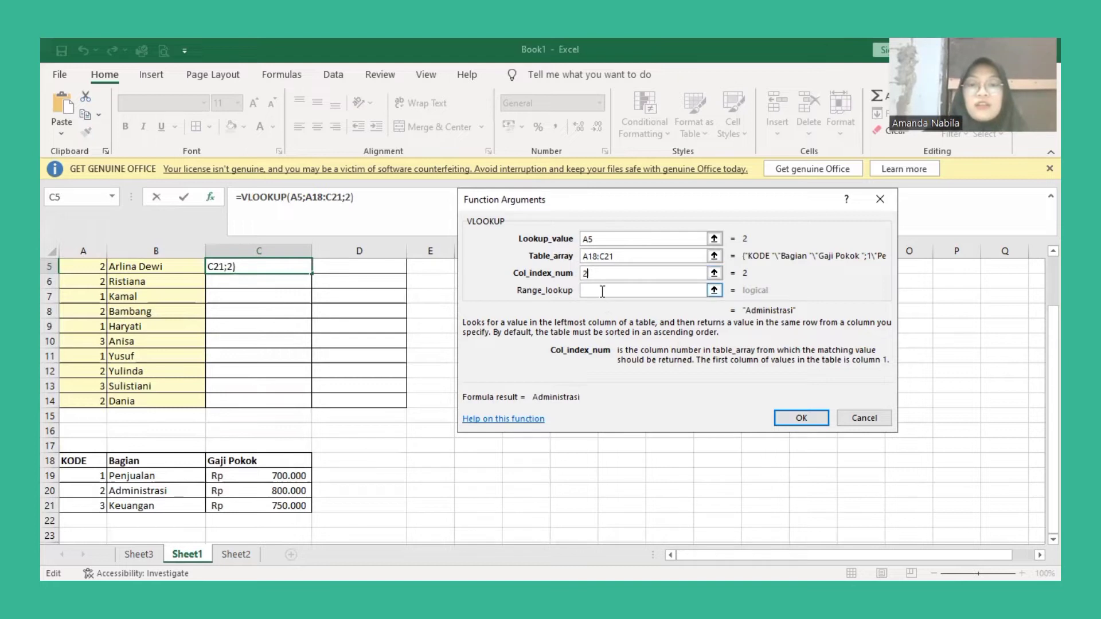
pyautogui.click(601, 292)
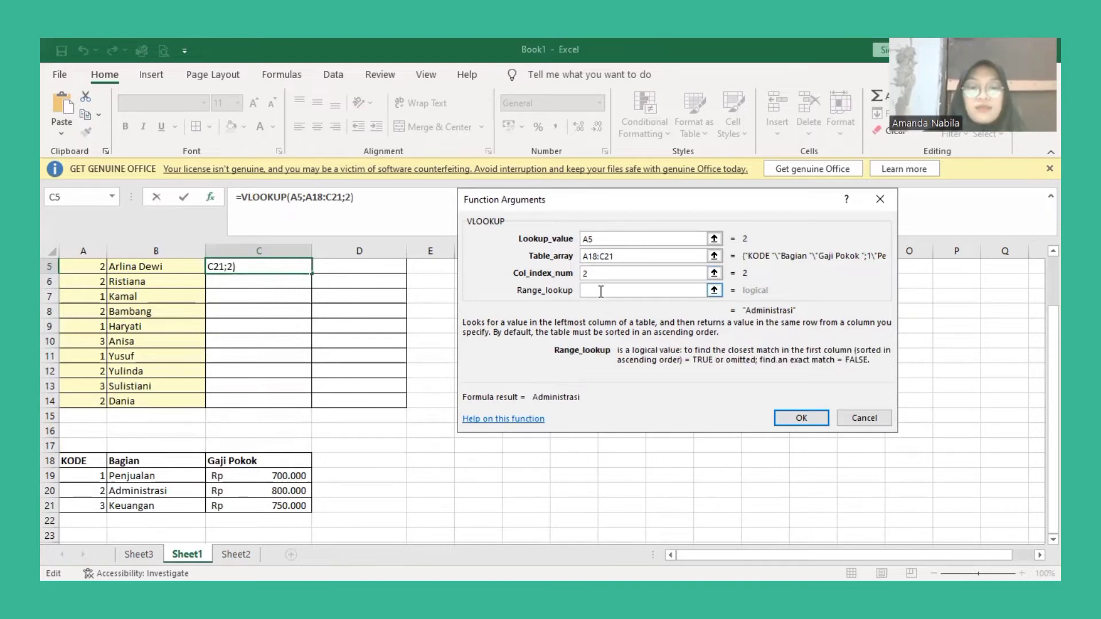
pyautogui.write('FALSE')
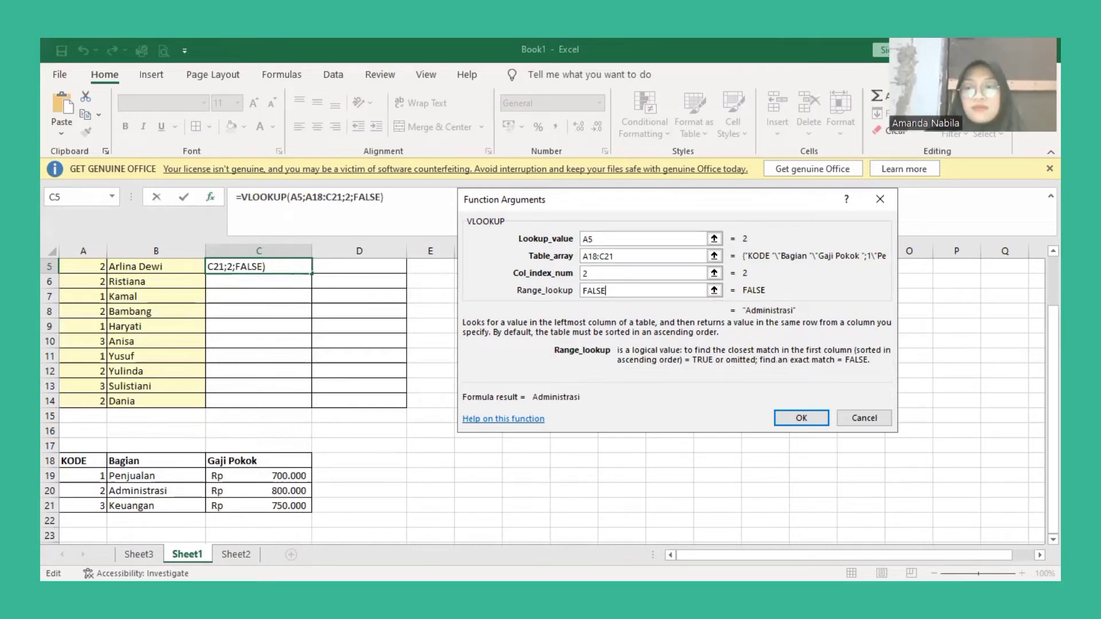
pyautogui.press('Return')
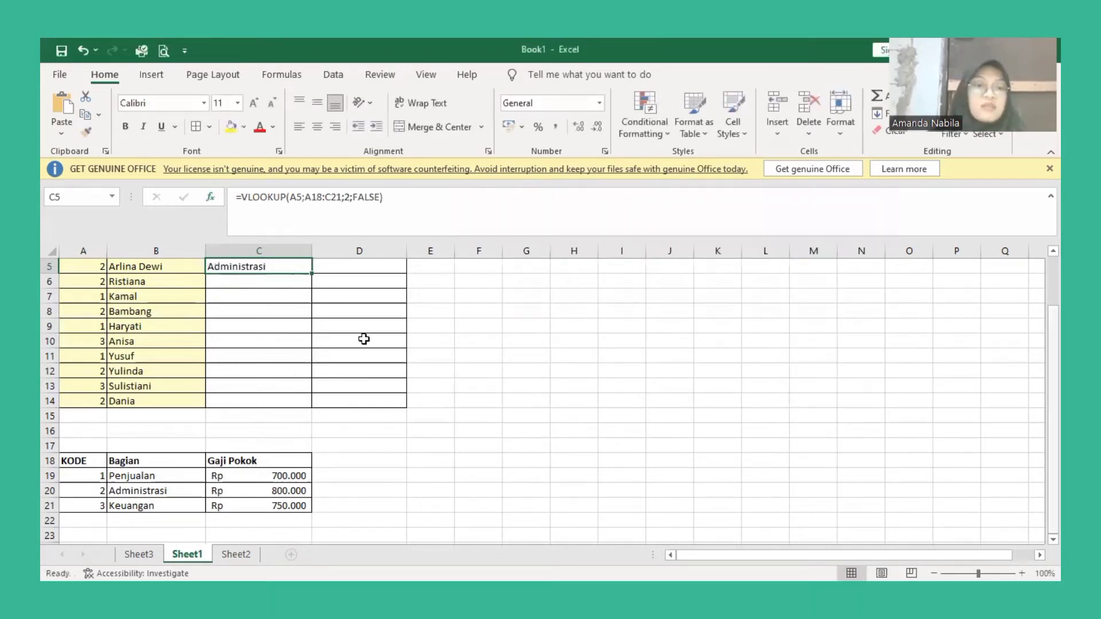
# Make the table range in C5's formula absolute as $A$18:$C$21 and fill the formula down to C14.
pyautogui.scroll(2, 282, 327)
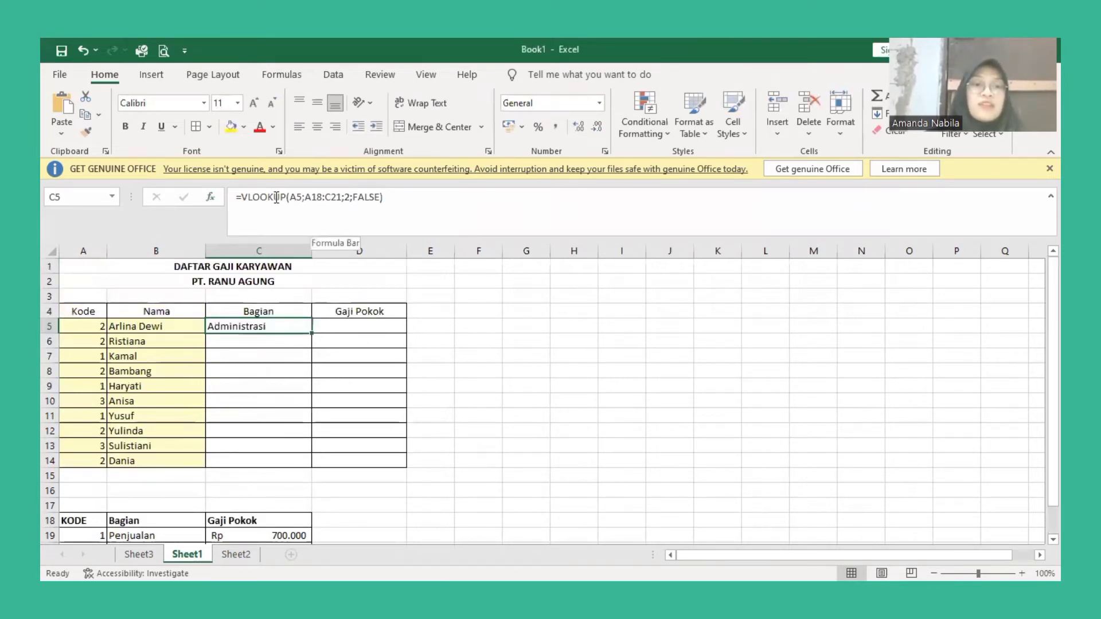
pyautogui.click(313, 198)
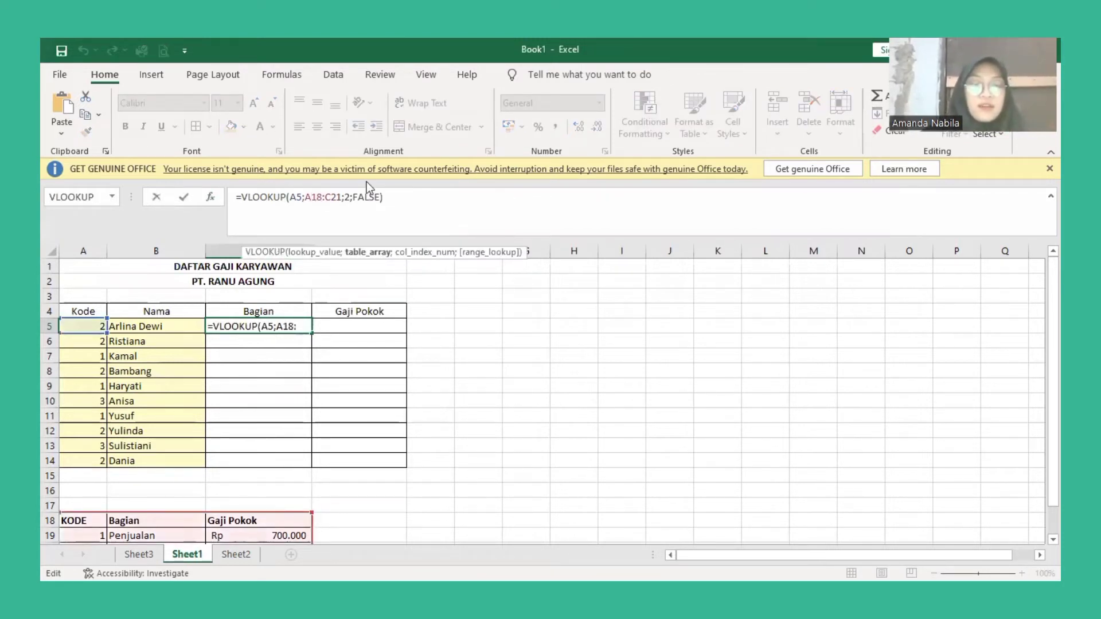
pyautogui.press('F4')
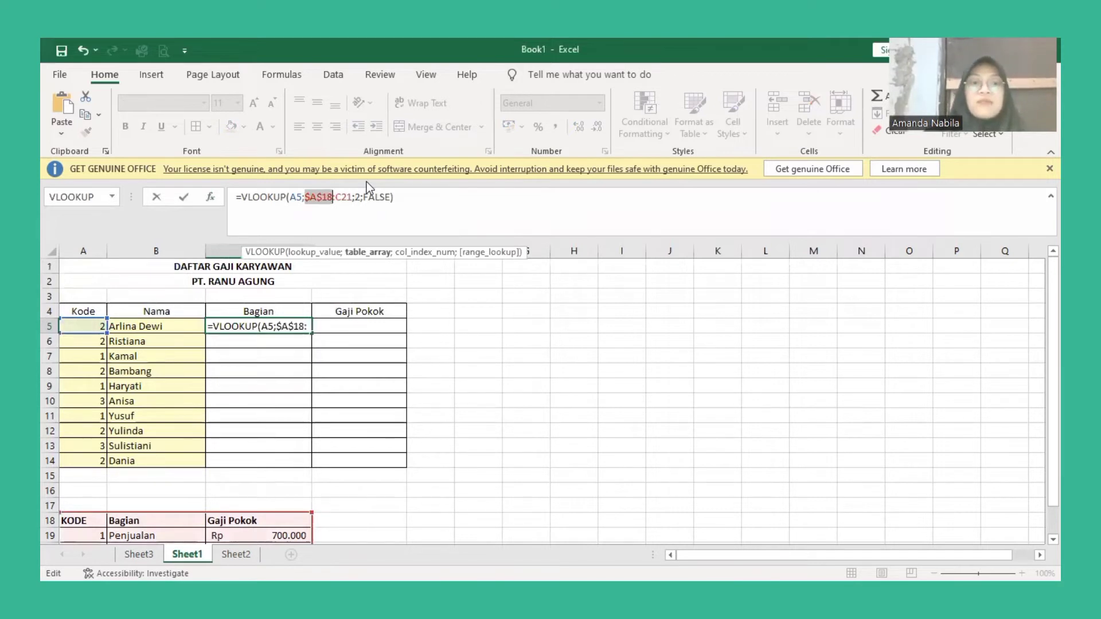
pyautogui.click(338, 197)
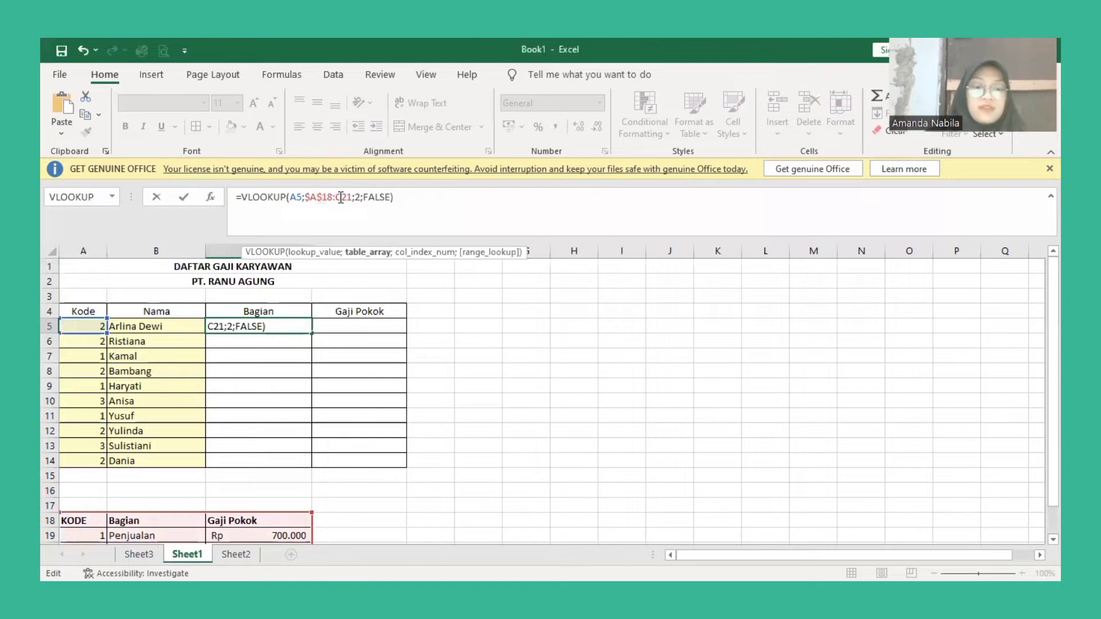
pyautogui.press('F4')
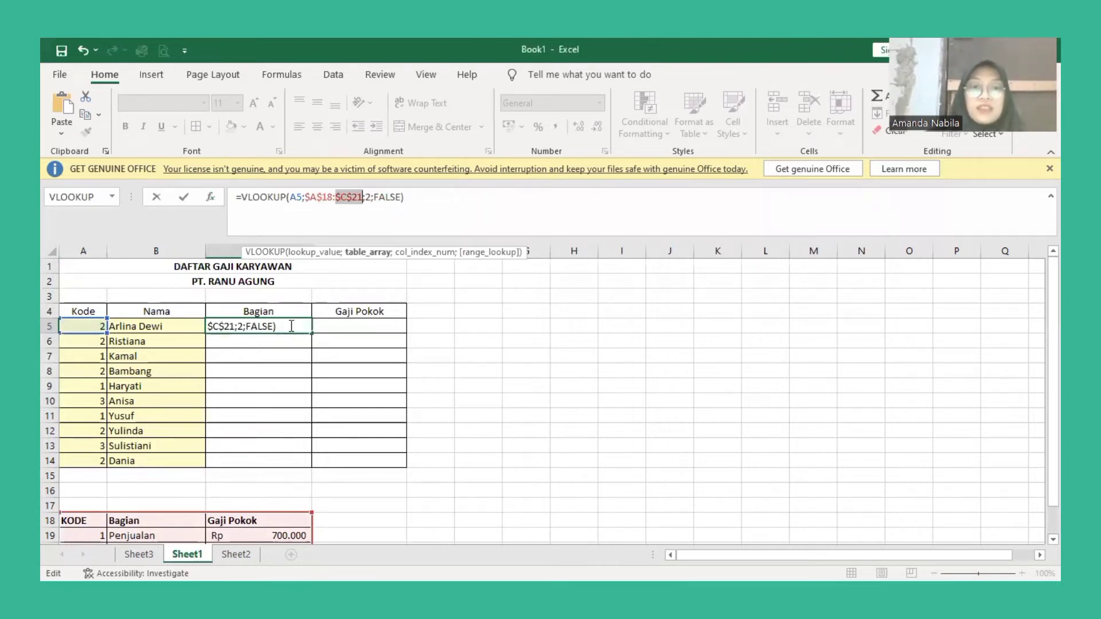
pyautogui.hotkey('ctrl', 'Return')
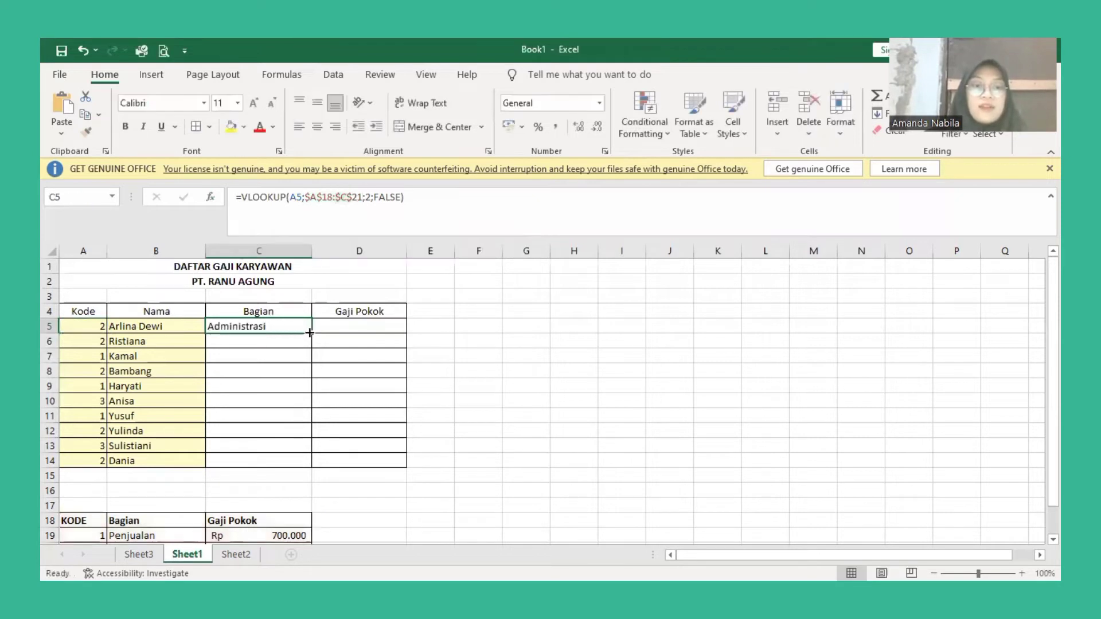
pyautogui.moveTo(311, 333); pyautogui.dragTo(306, 471)
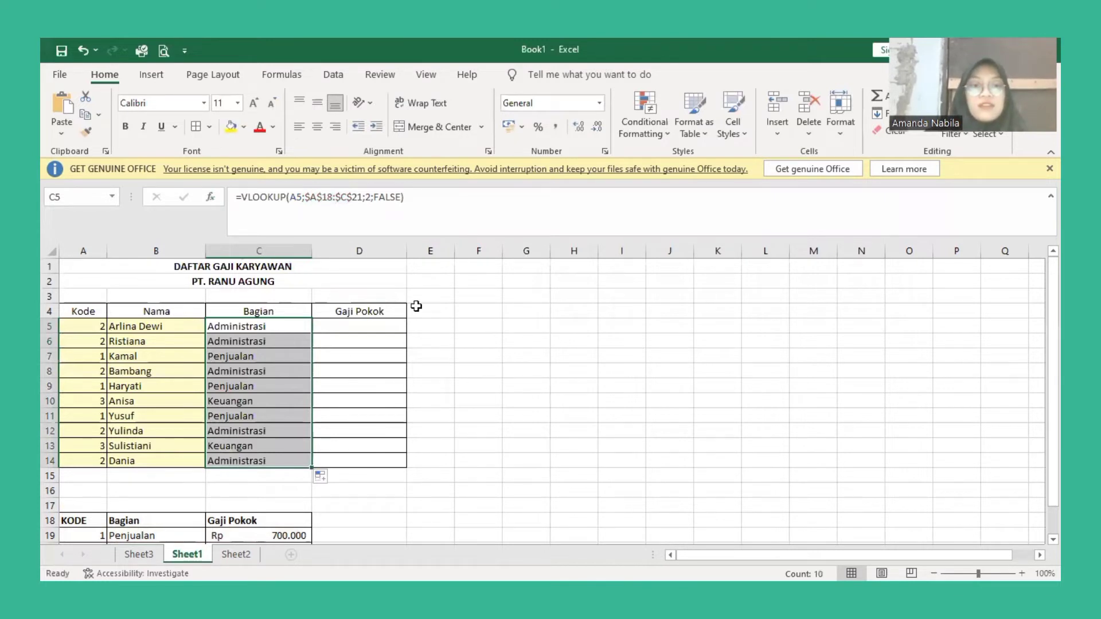
# Insert the VLOOKUP function in cell D5 of the Gaji Pokok column.
pyautogui.click(363, 328)
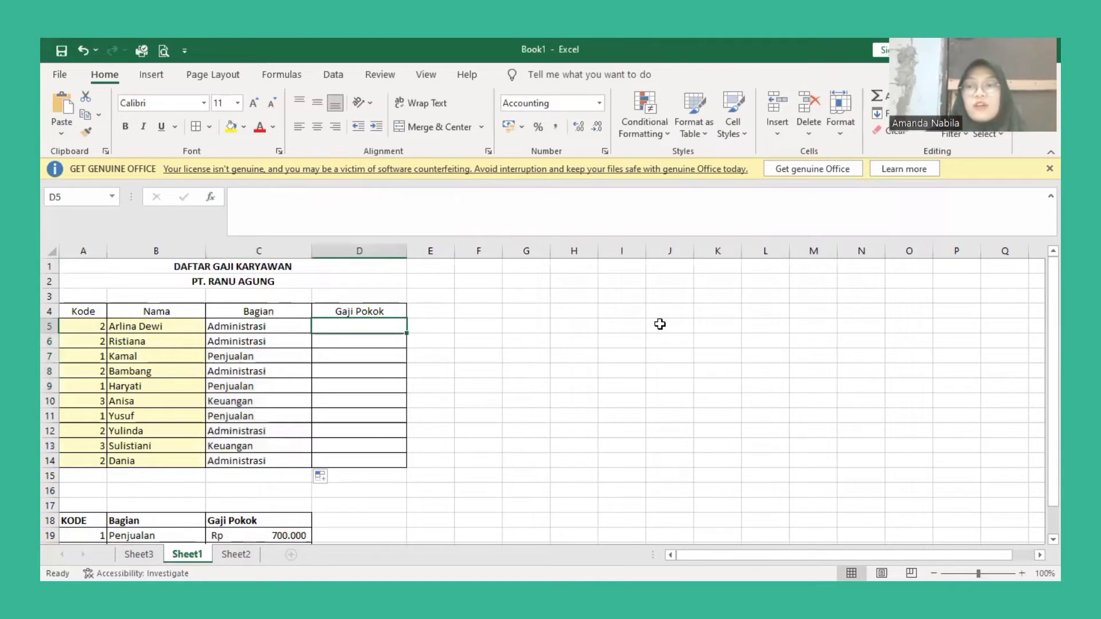
pyautogui.scroll(-1, 517, 396)
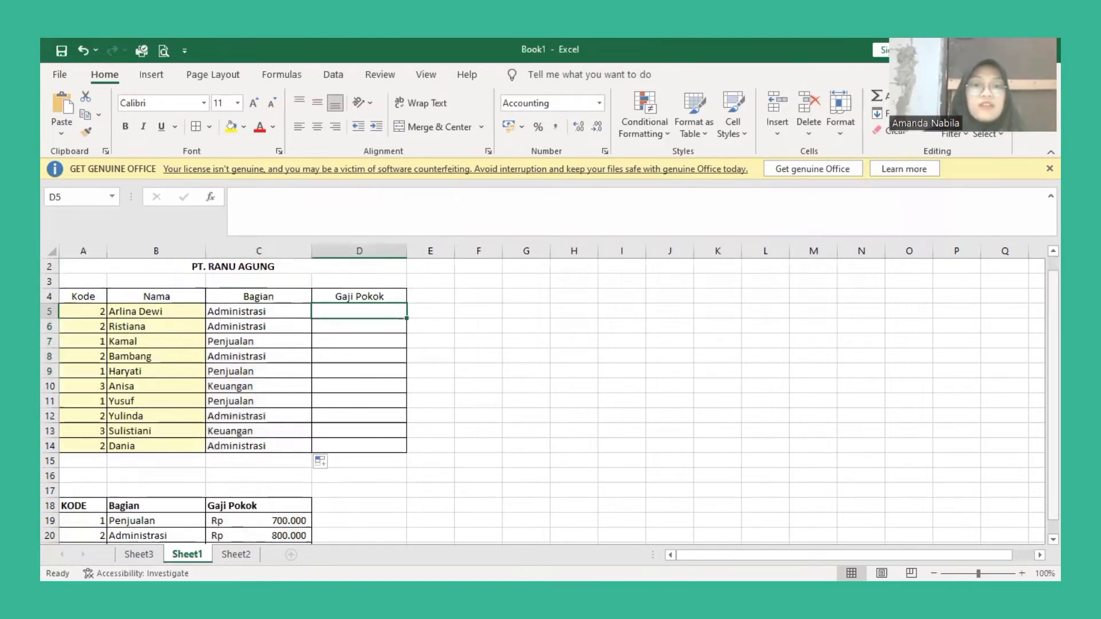
pyautogui.scroll(-1, 516, 395)
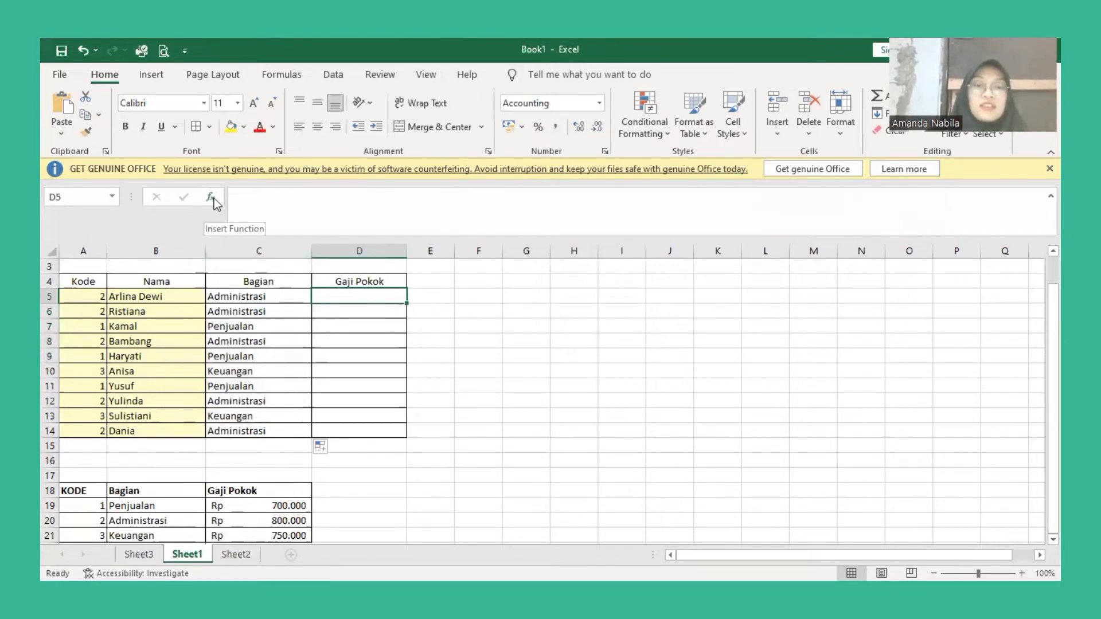
pyautogui.click(215, 202)
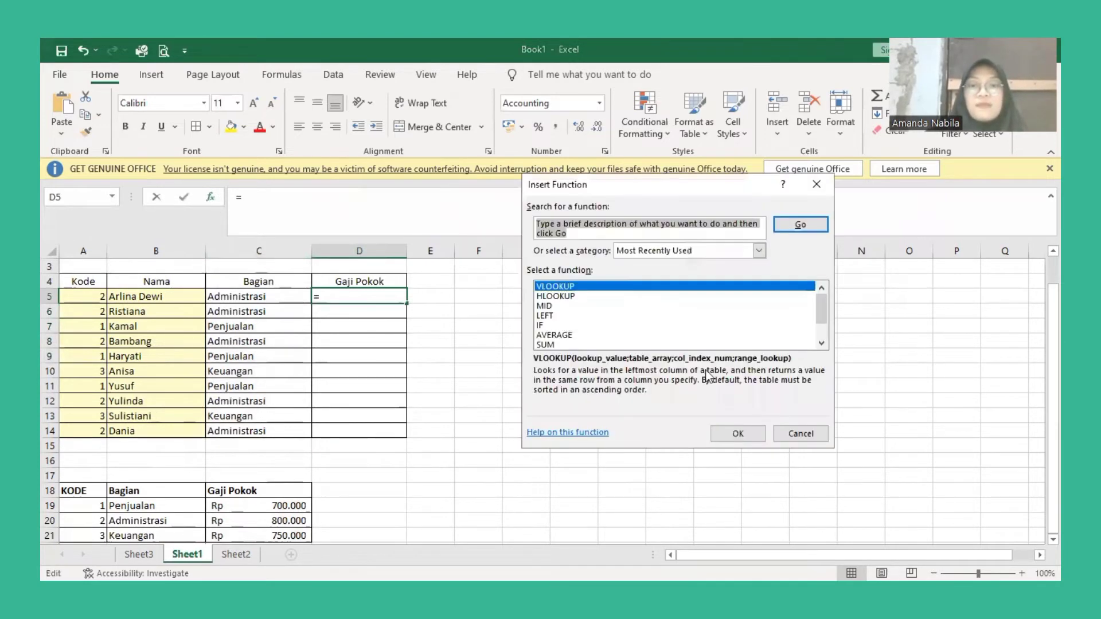
pyautogui.click(739, 434)
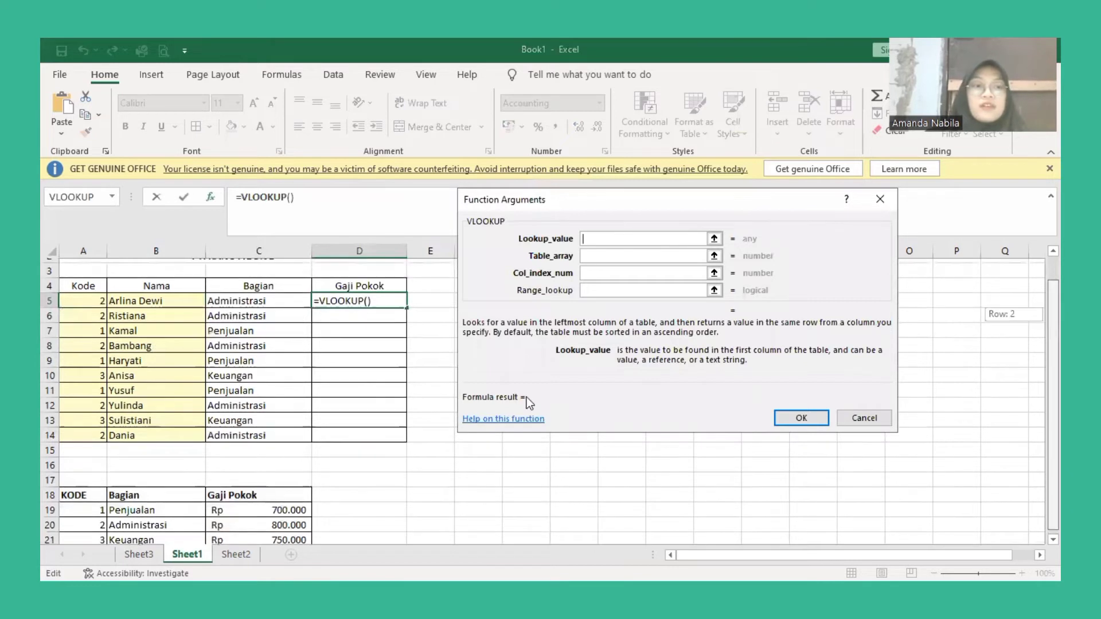
# Set the D5 VLOOKUP's lookup value to A5 and its table array to the reference table A18:C21.
pyautogui.click(98, 298)
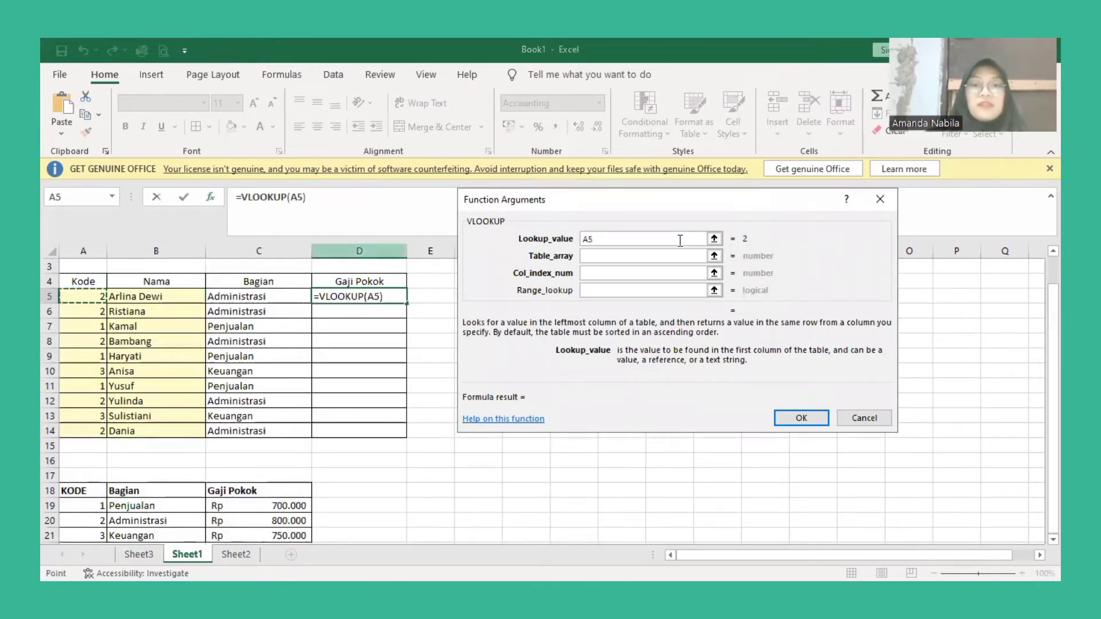
pyautogui.click(658, 256)
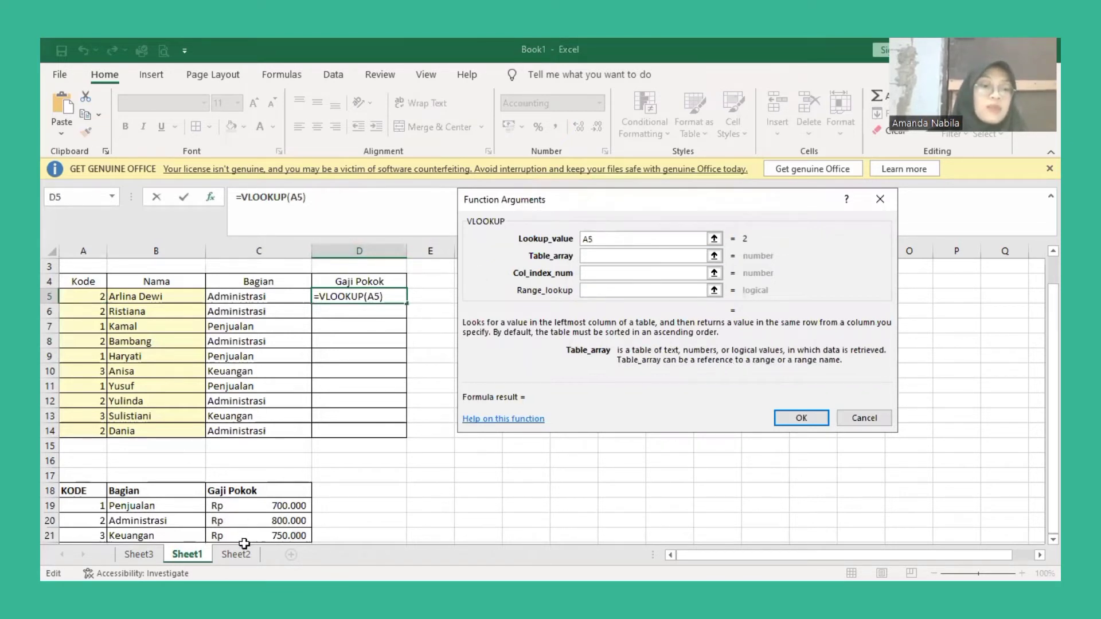
pyautogui.moveTo(80, 491); pyautogui.dragTo(240, 493)
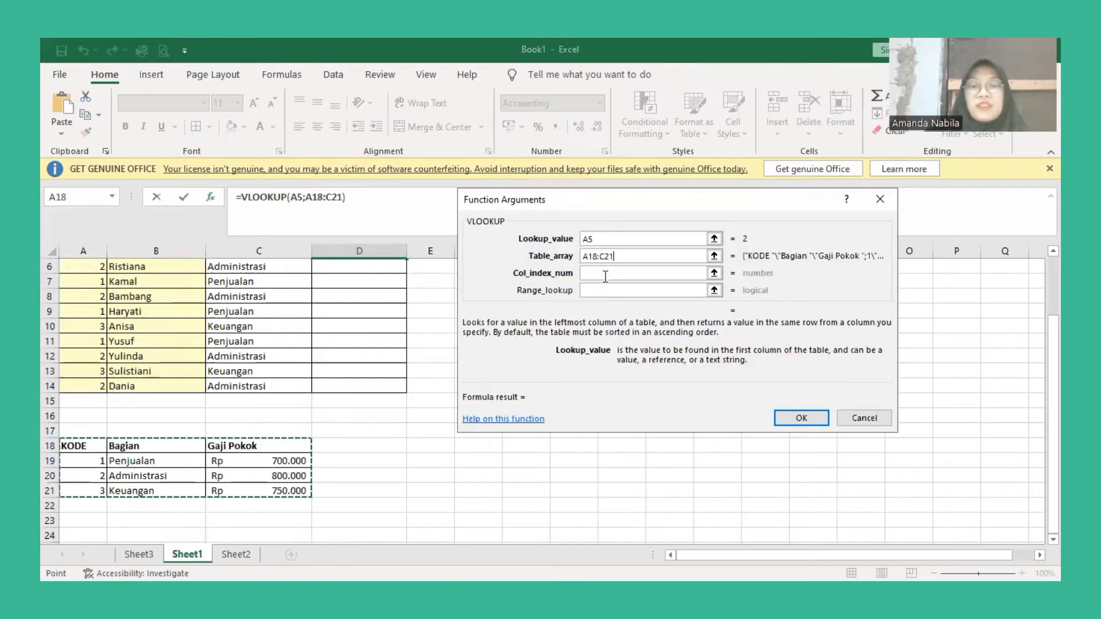
# Complete the D5 VLOOKUP with column index 3 and range lookup FALSE.
pyautogui.click(605, 275)
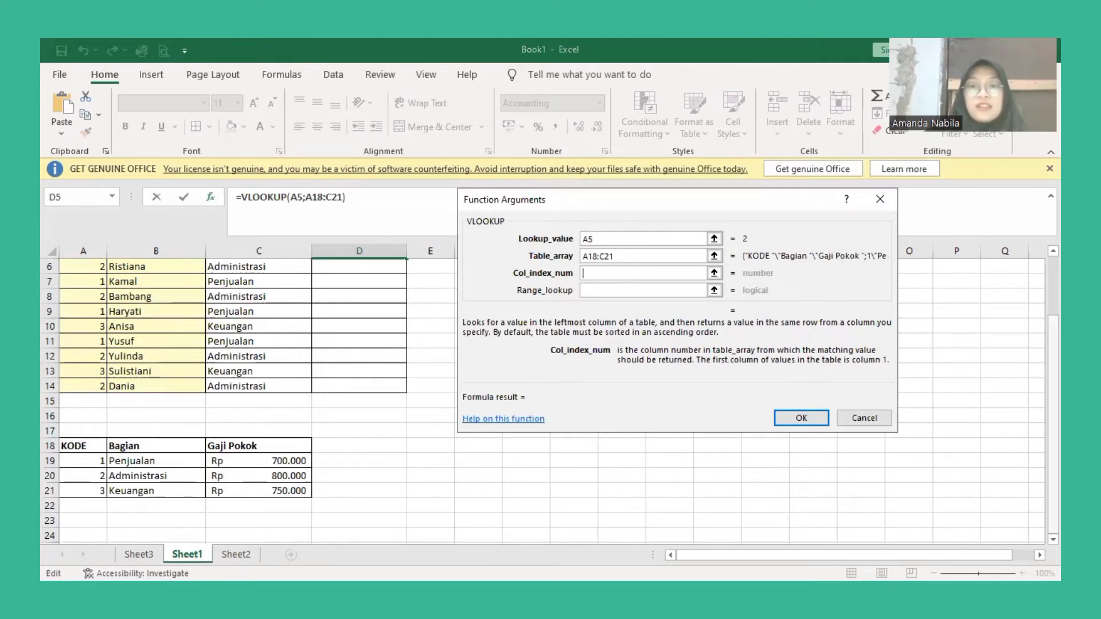
pyautogui.moveTo(1053, 365)
pyautogui.mouseDown()
pyautogui.moveTo(1054, 336)
pyautogui.moveTo(1053, 364)
pyautogui.mouseUp()
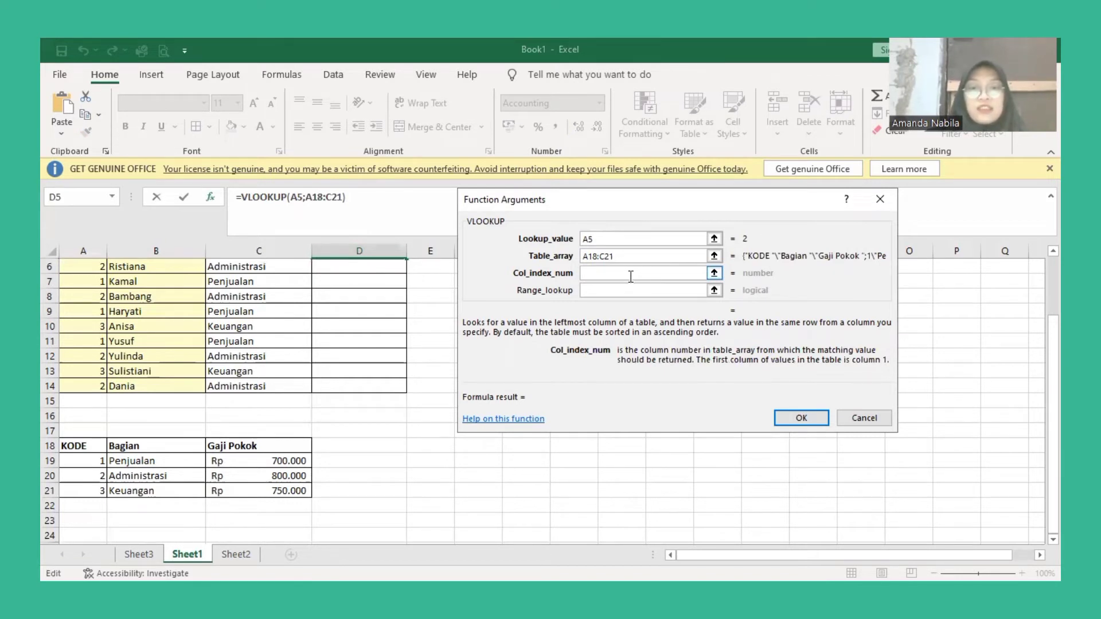
pyautogui.write('3')
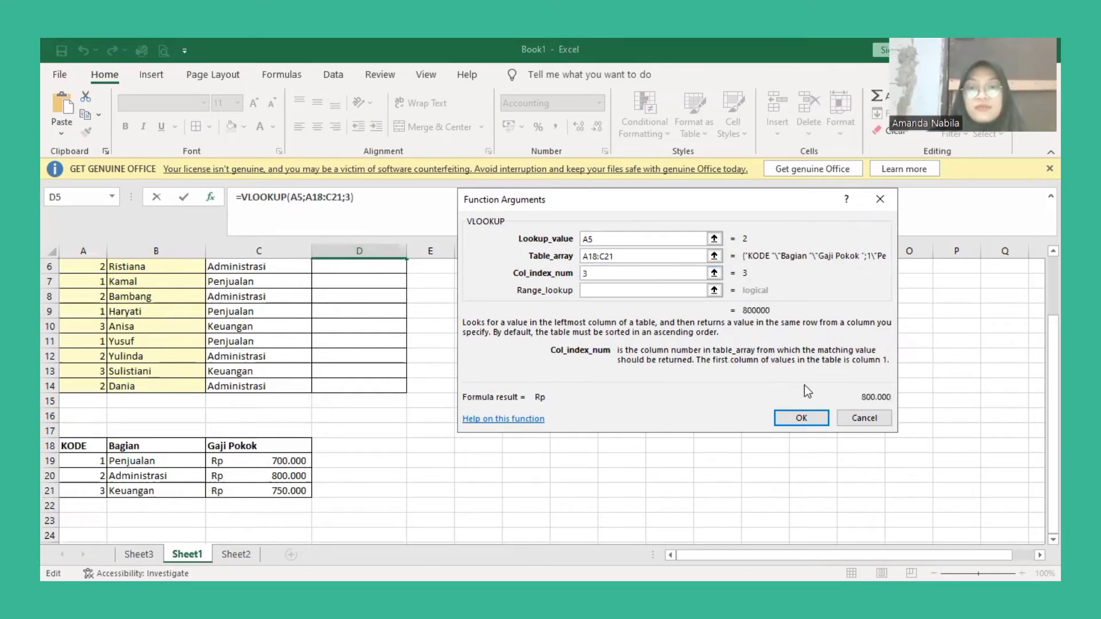
pyautogui.click(601, 293)
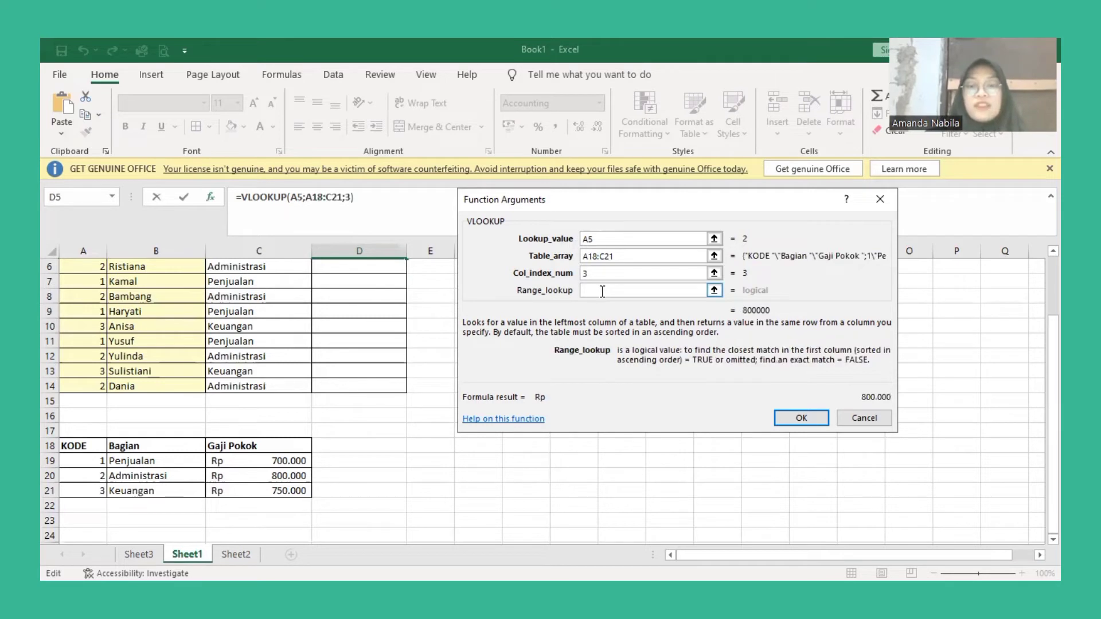
pyautogui.write('FALSE')
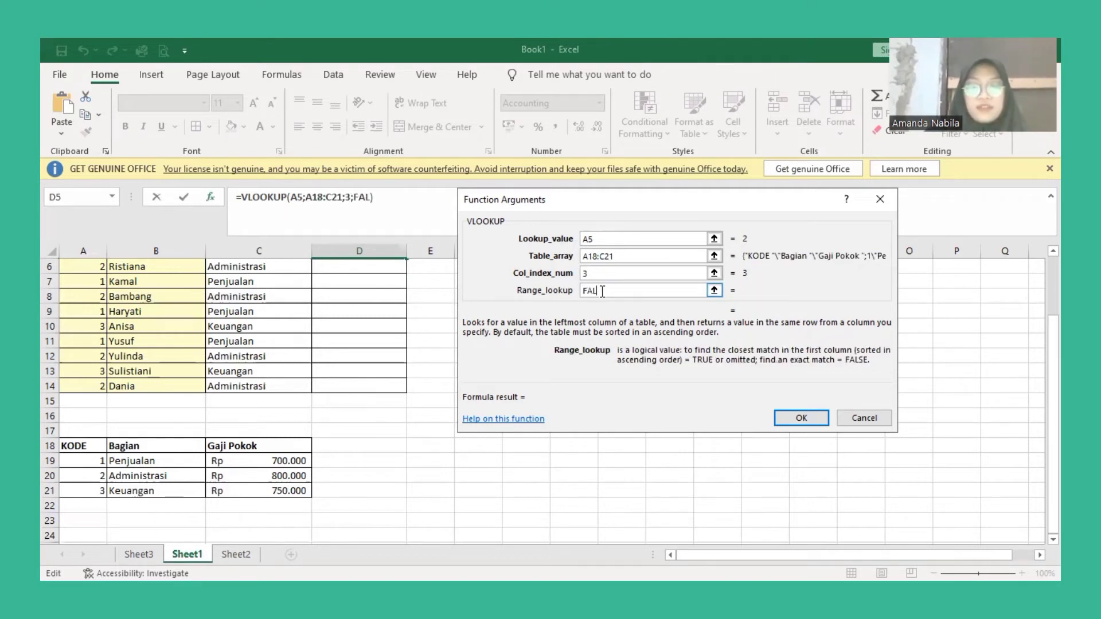
pyautogui.click(808, 418)
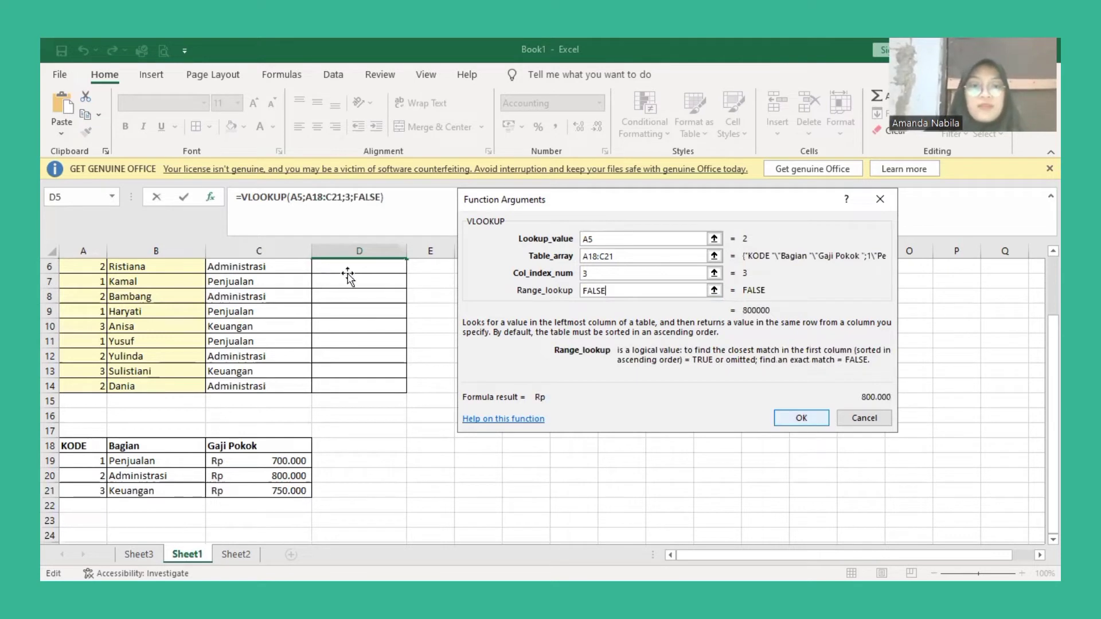
pyautogui.press('Return')
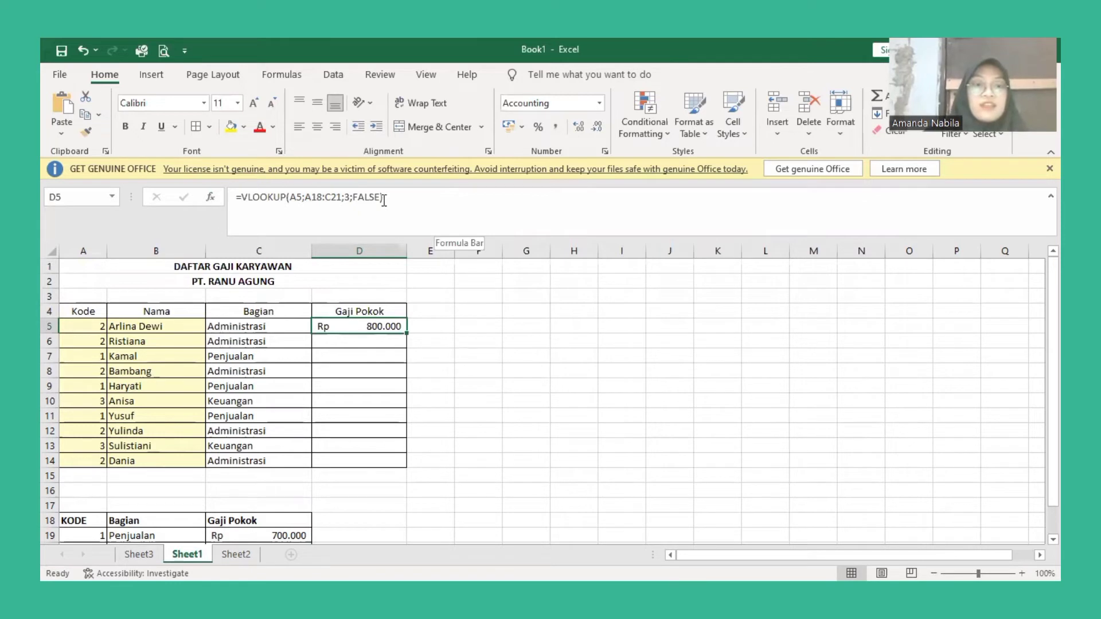
# Make the table range in D5's formula absolute as $A$18:$C$21.
pyautogui.click(316, 198)
pyautogui.press('F4')
pyautogui.press('F4')
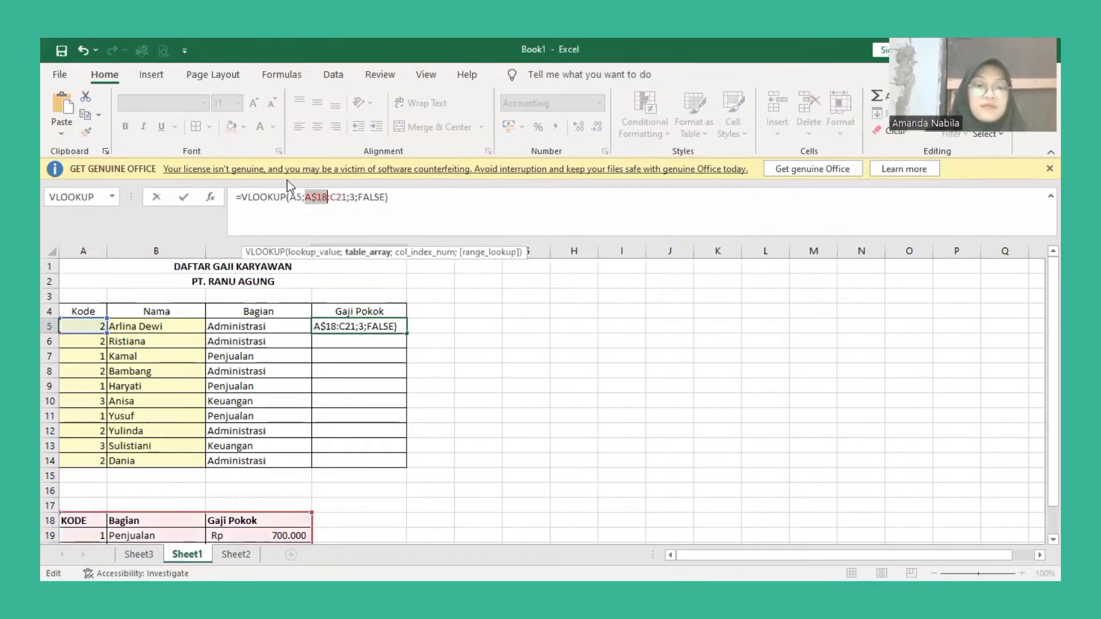
pyautogui.press('F4')
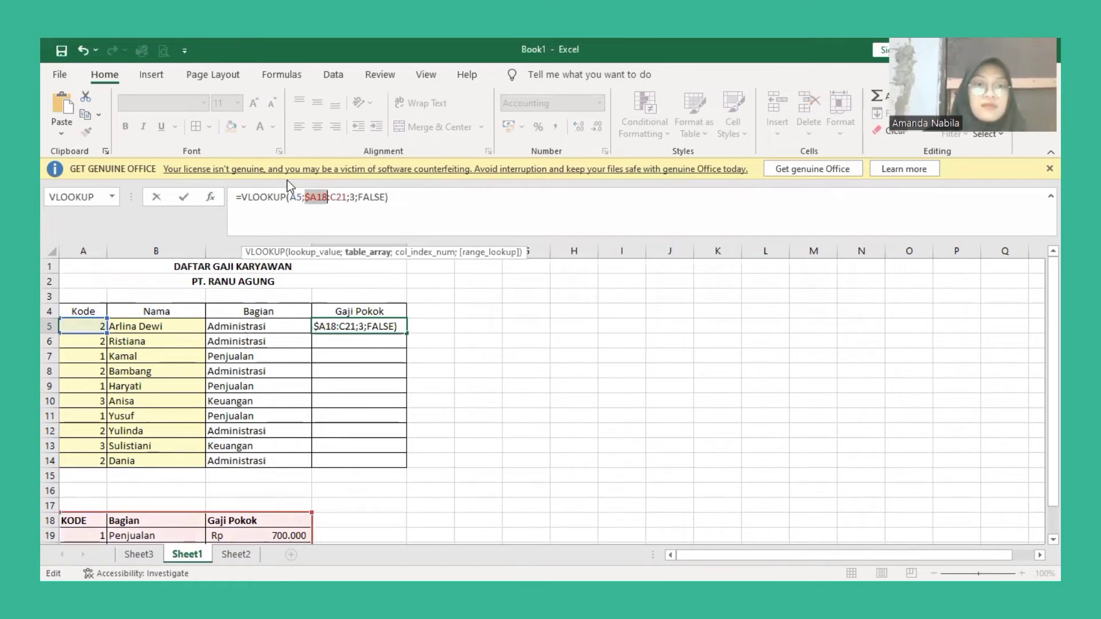
pyautogui.press('F4')
pyautogui.press('F4')
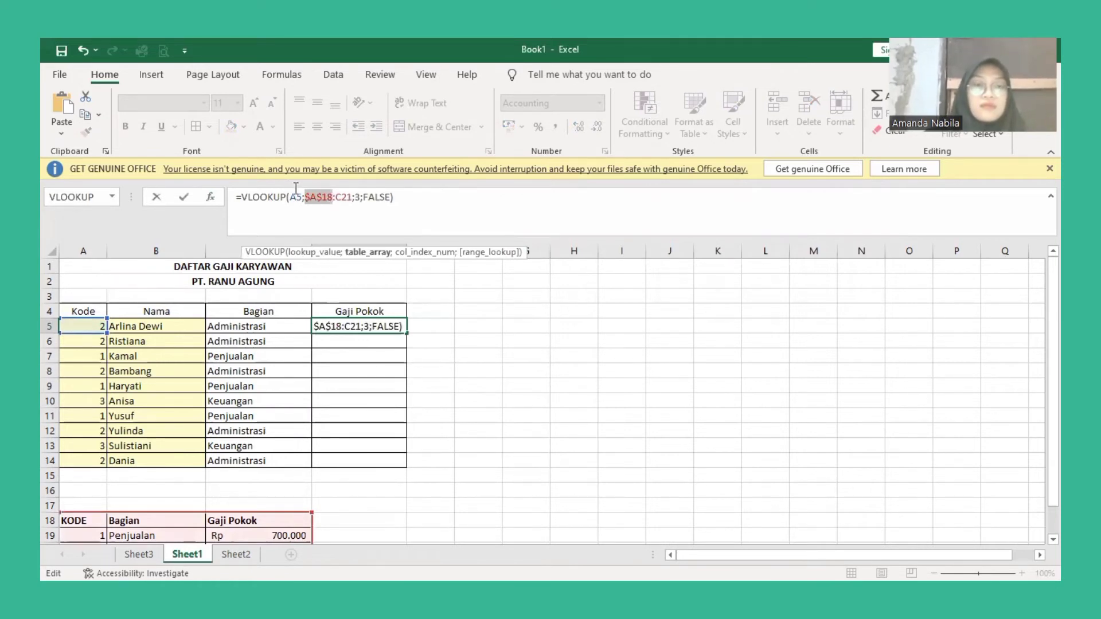
pyautogui.click(341, 197)
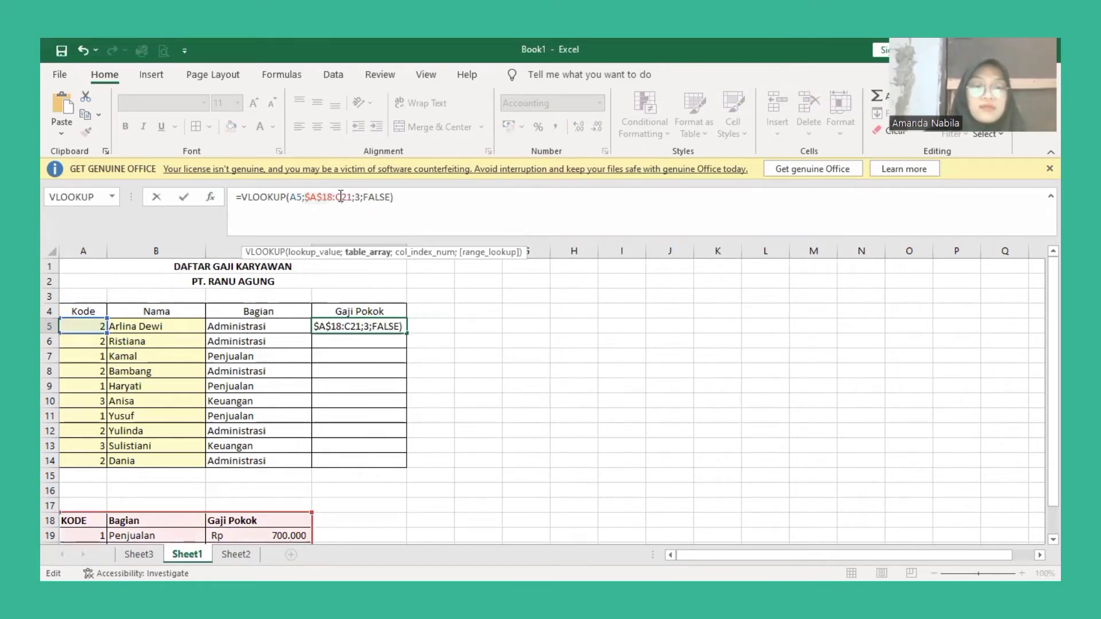
pyautogui.press('F4')
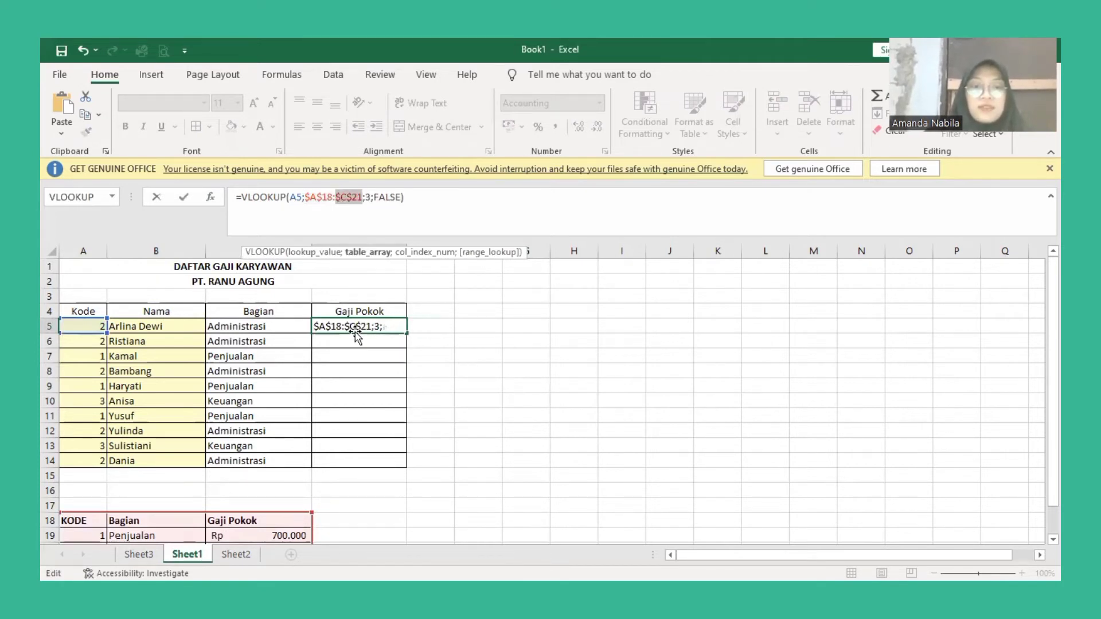
pyautogui.hotkey('ctrl', 'Return')
# Fill the Gaji Pokok formula from D5 down to D14.
pyautogui.moveTo(406, 334); pyautogui.dragTo(391, 462)
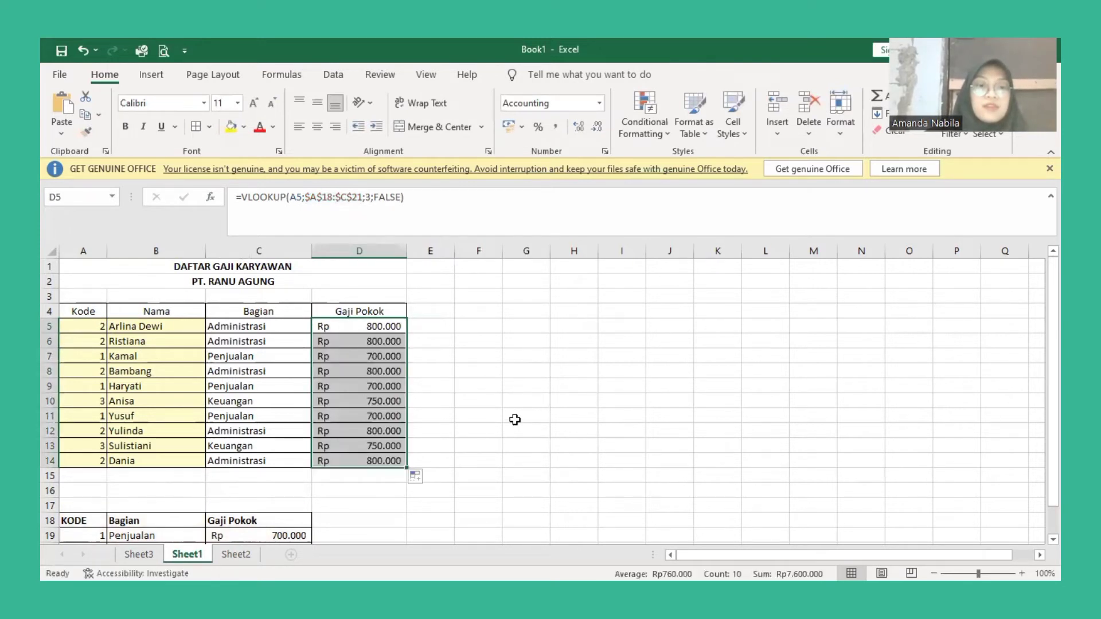
pyautogui.click(515, 420)
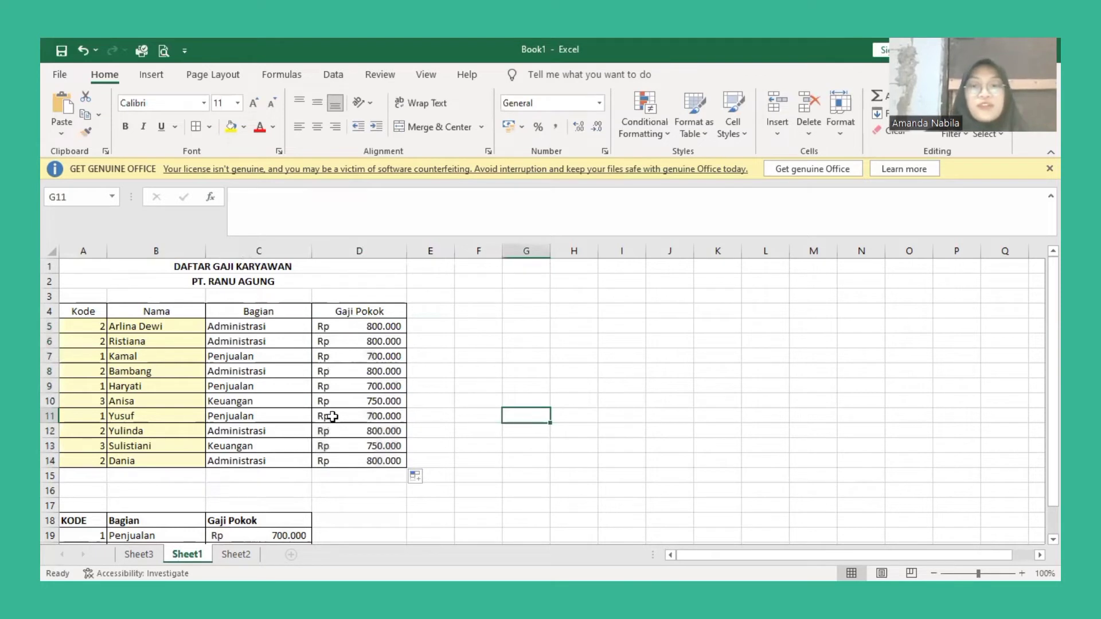
pyautogui.moveTo(1054, 307); pyautogui.dragTo(1054, 327)
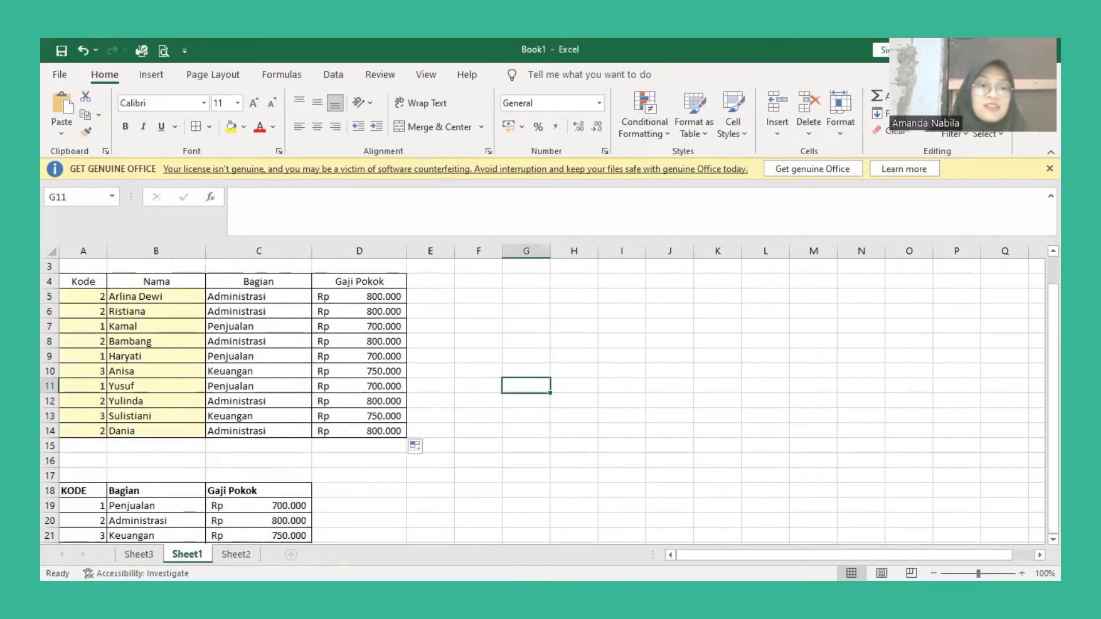
# Switch to Sheet2 and insert the VLOOKUP function in cell E4 of the JURUSAN column.
pyautogui.click(243, 555)
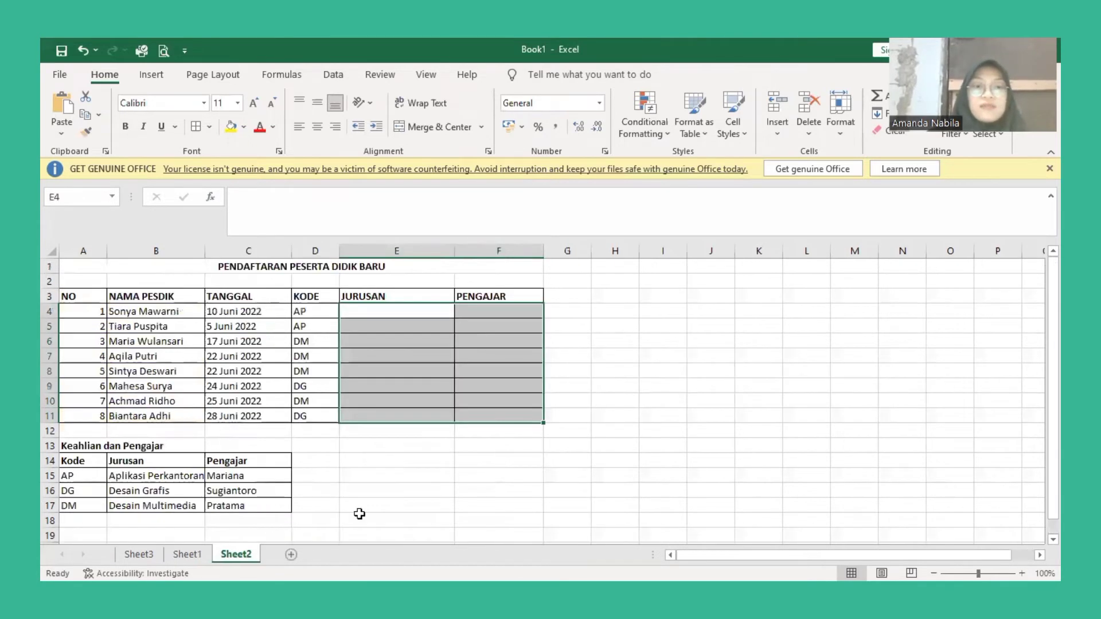
pyautogui.click(491, 480)
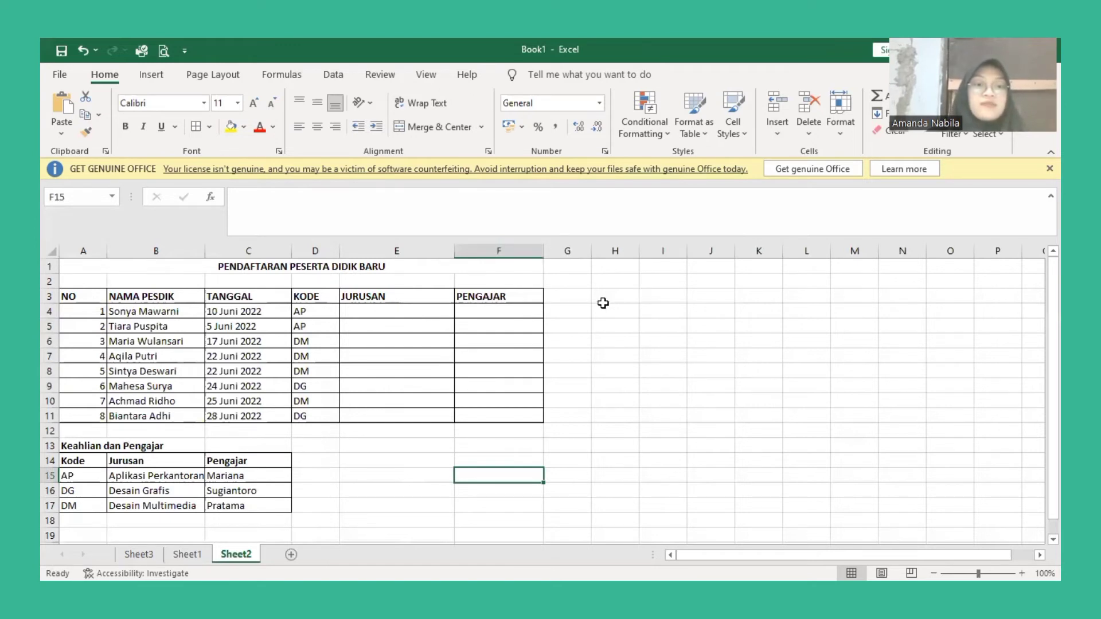
pyautogui.click(380, 309)
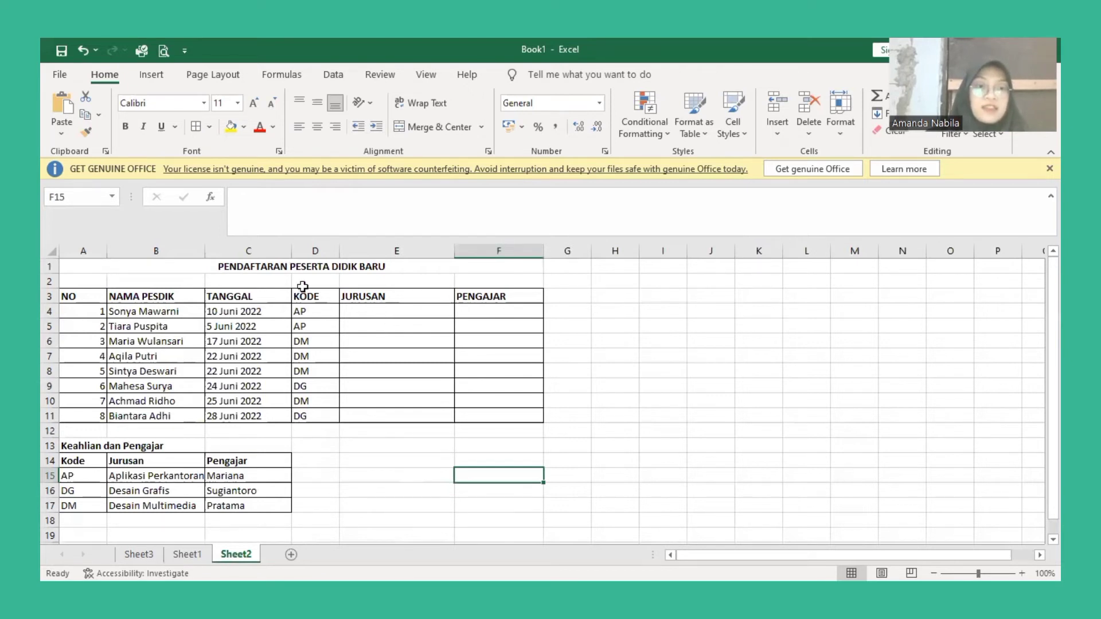
pyautogui.click(212, 200)
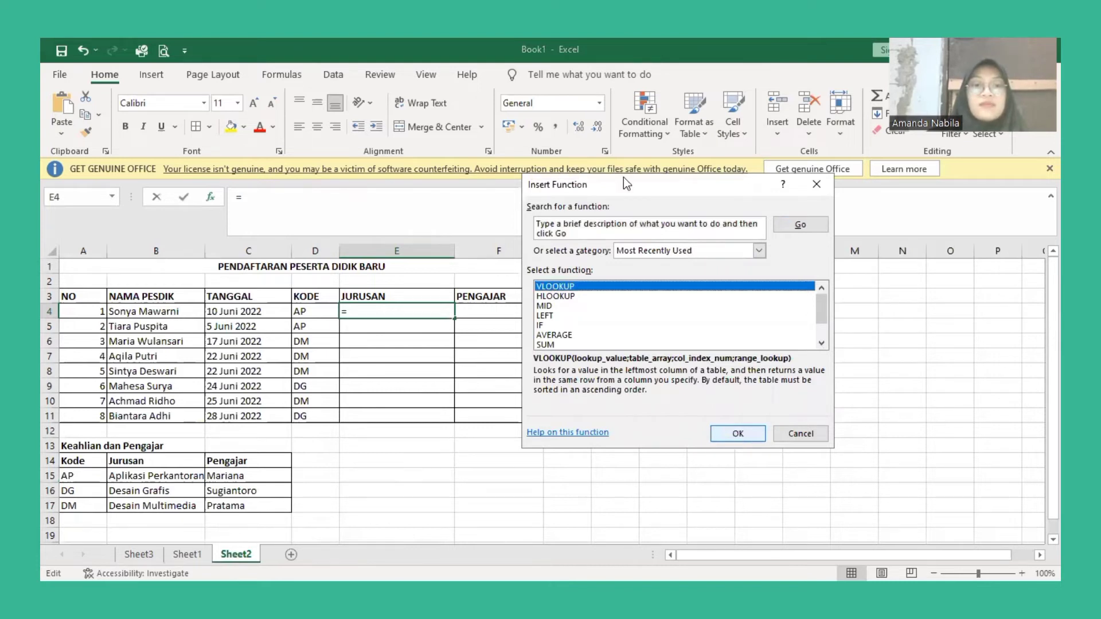
pyautogui.press('Return')
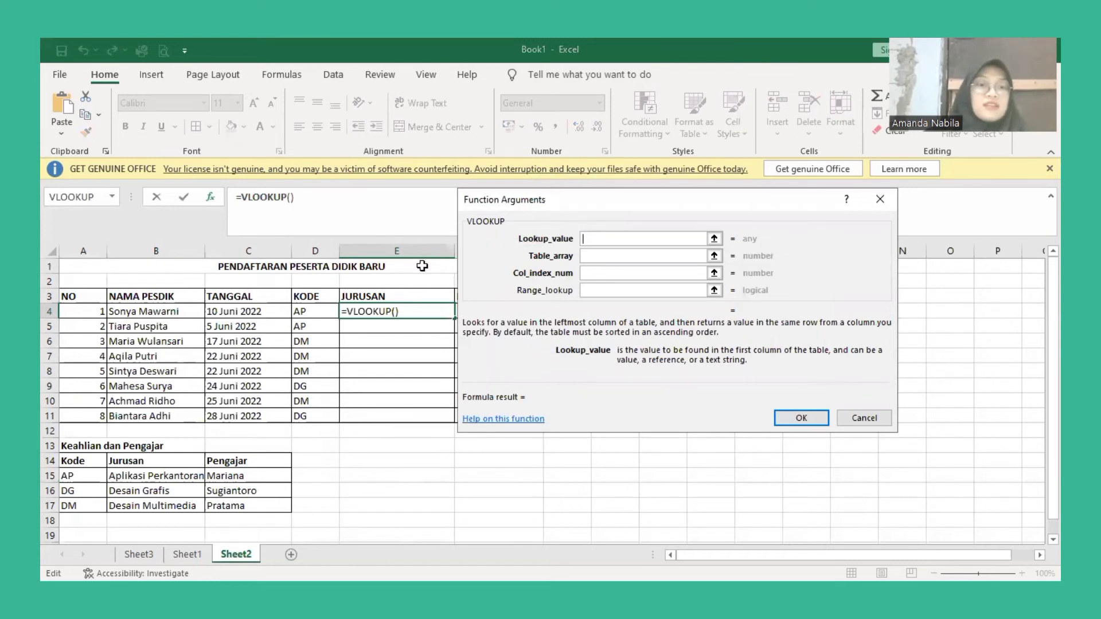
# Complete the E4 VLOOKUP with lookup value D4, table array A14:C17, column index 2 and range lookup FALSE.
pyautogui.click(303, 313)
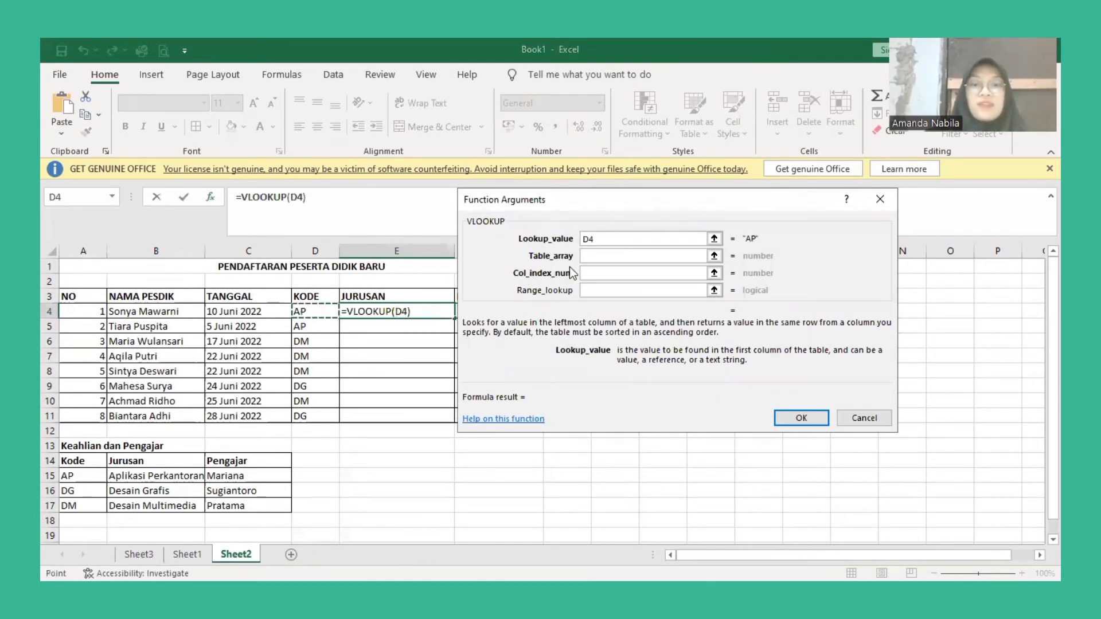
pyautogui.click(619, 255)
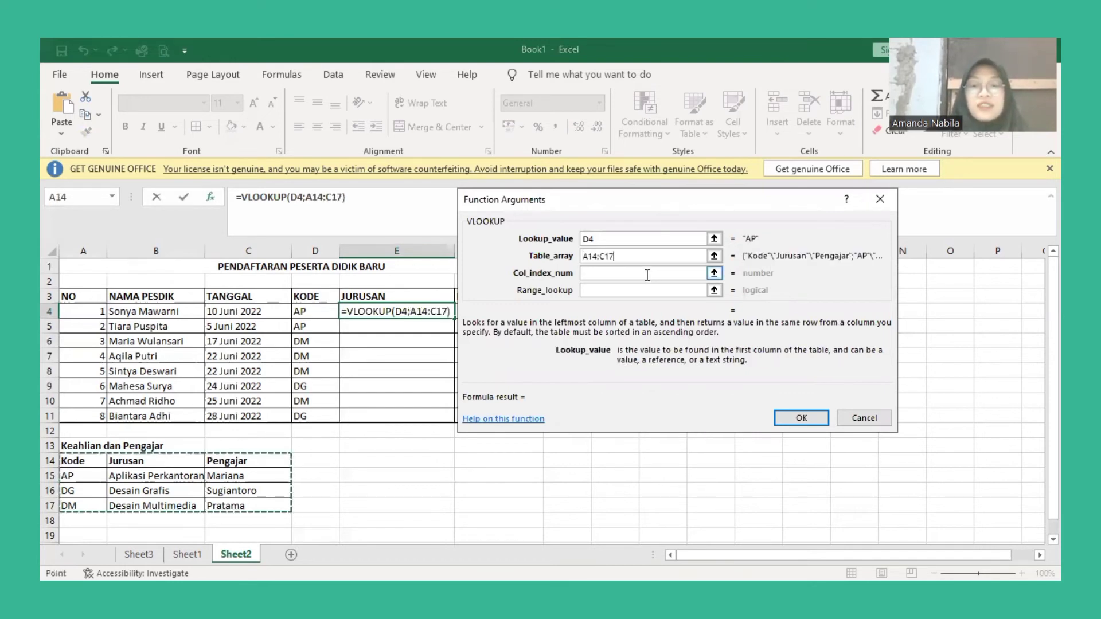
pyautogui.click(647, 273)
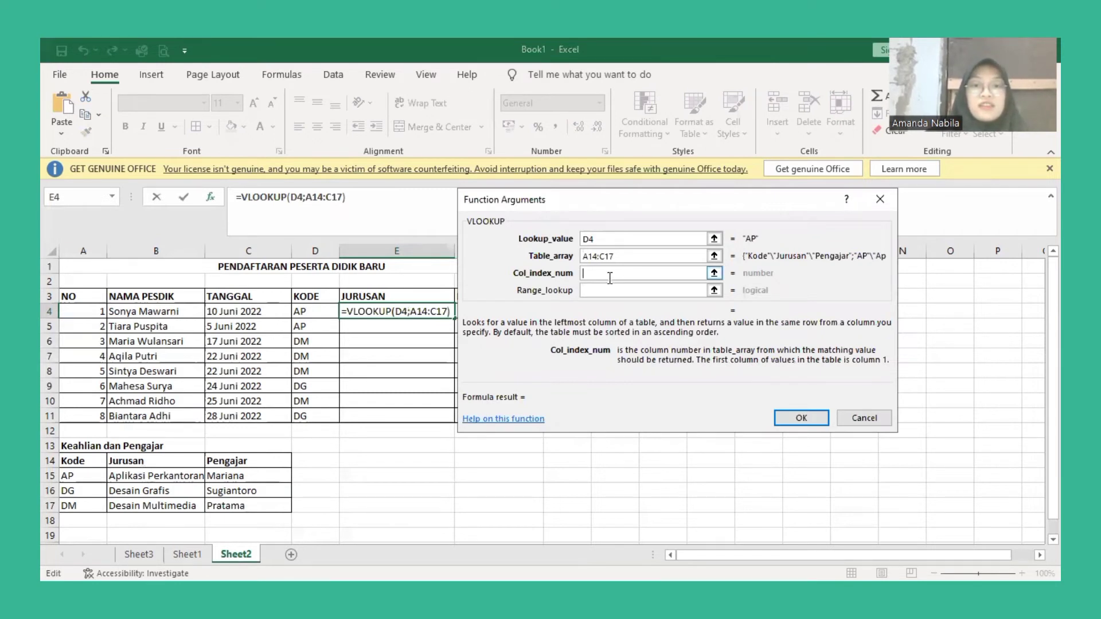
pyautogui.write('2')
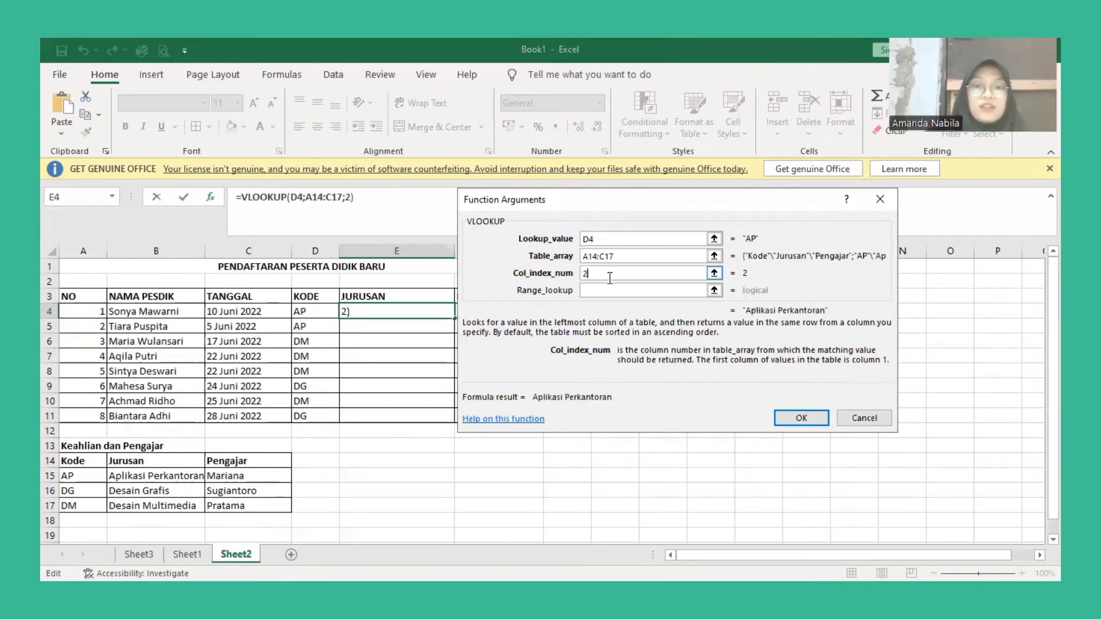
pyautogui.click(589, 291)
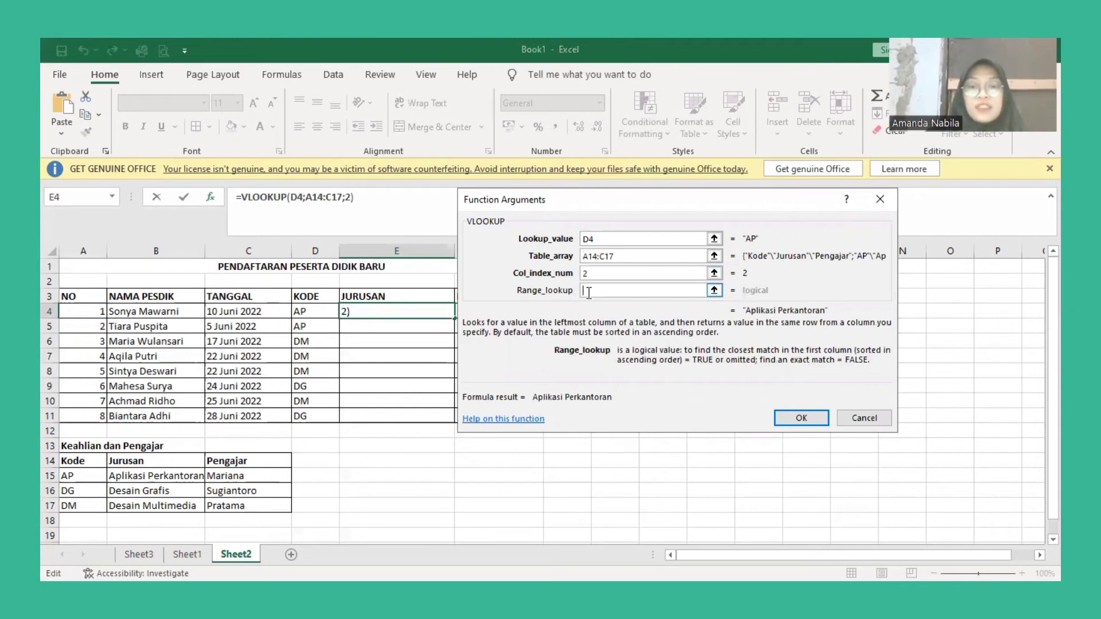
pyautogui.write('FALSE')
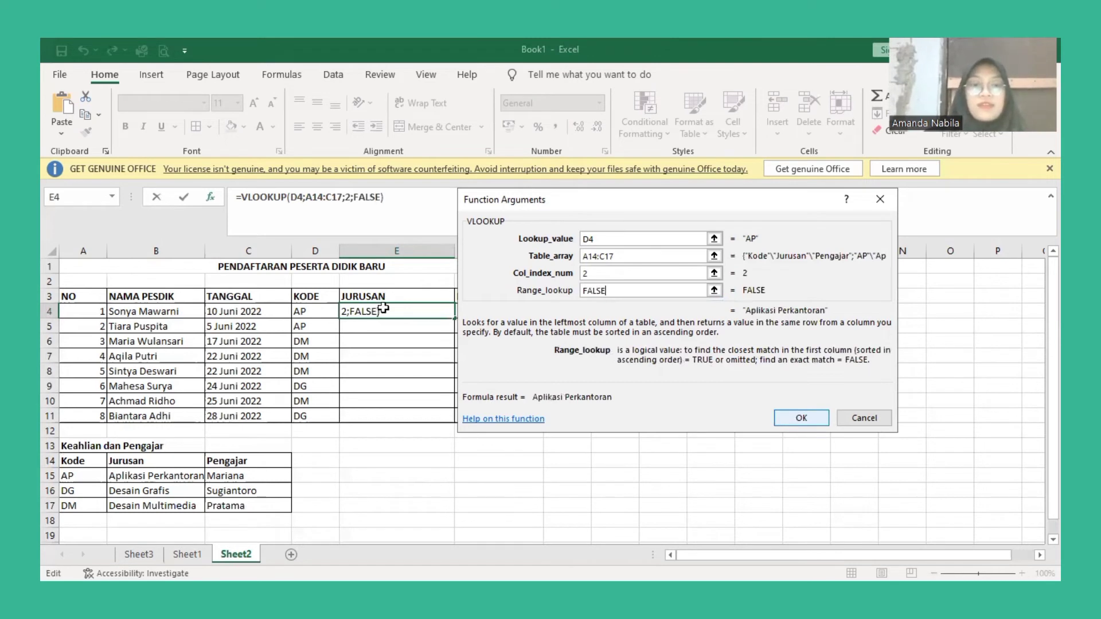
pyautogui.press('Return')
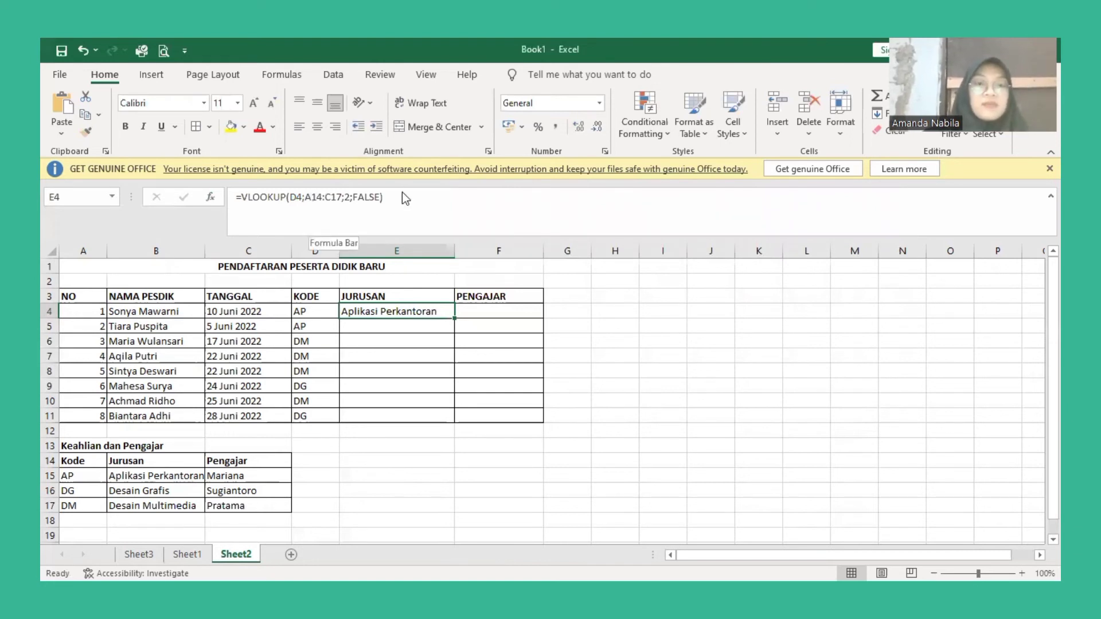
# Make the table range in E4's formula absolute as $A$14:$C$17 and fill the formula down to E11.
pyautogui.click(416, 228)
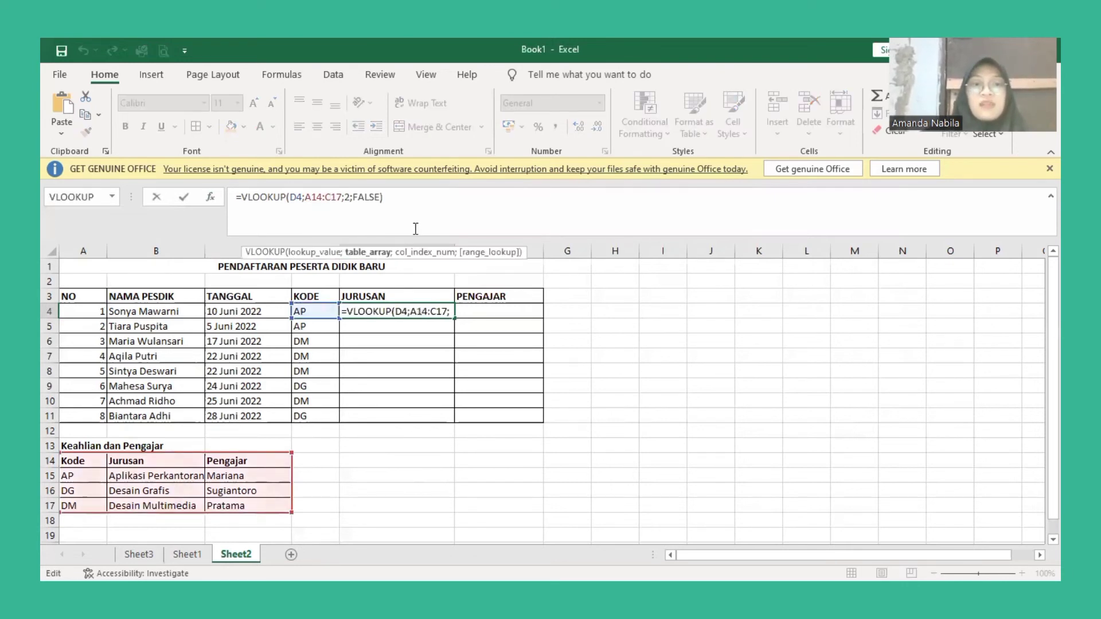
pyautogui.press('F4')
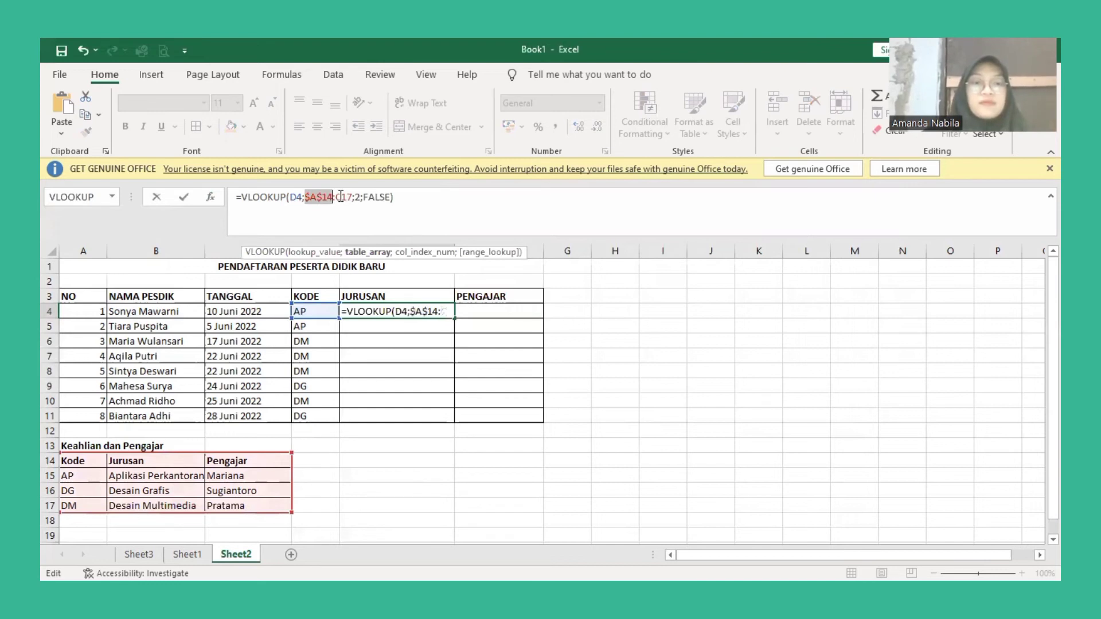
pyautogui.click(358, 190)
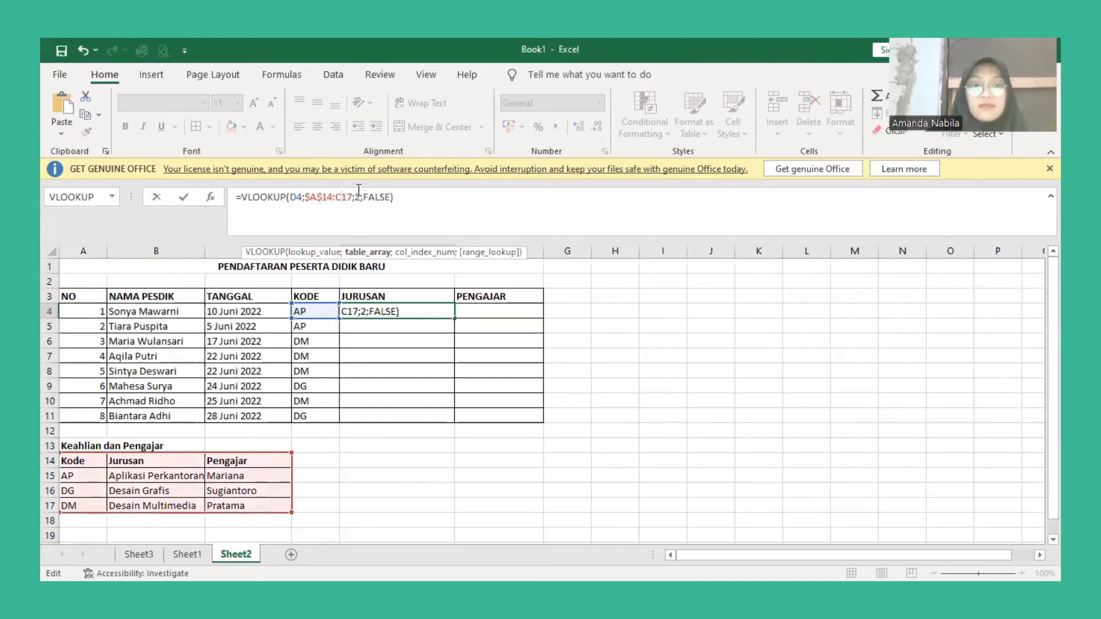
pyautogui.press('F4')
pyautogui.hotkey('ctrl', 'Return')
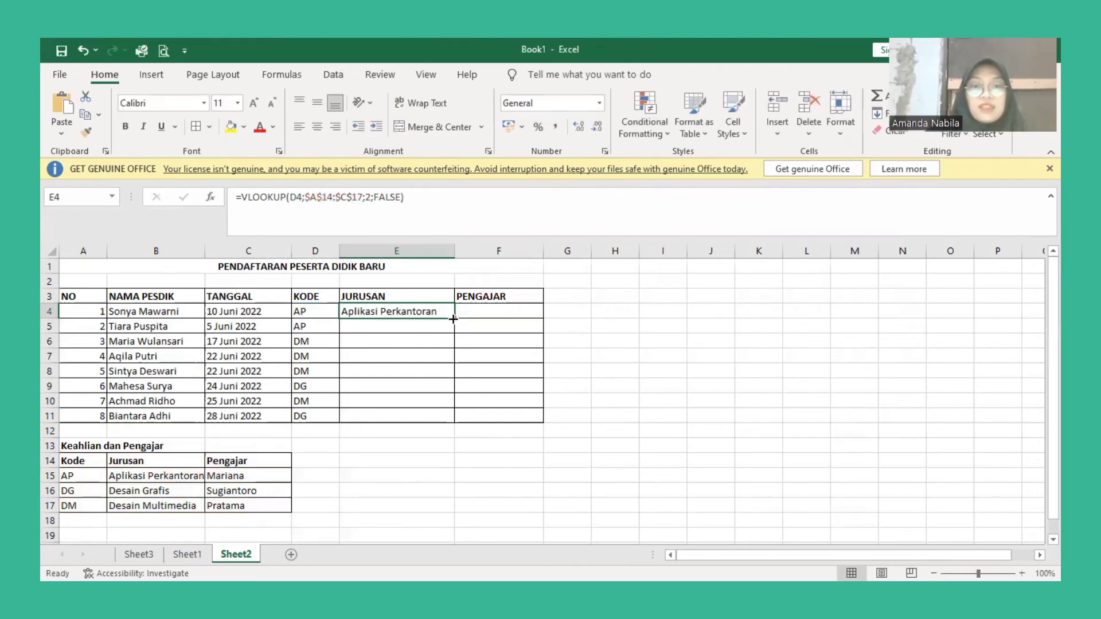
pyautogui.moveTo(453, 319); pyautogui.dragTo(439, 425)
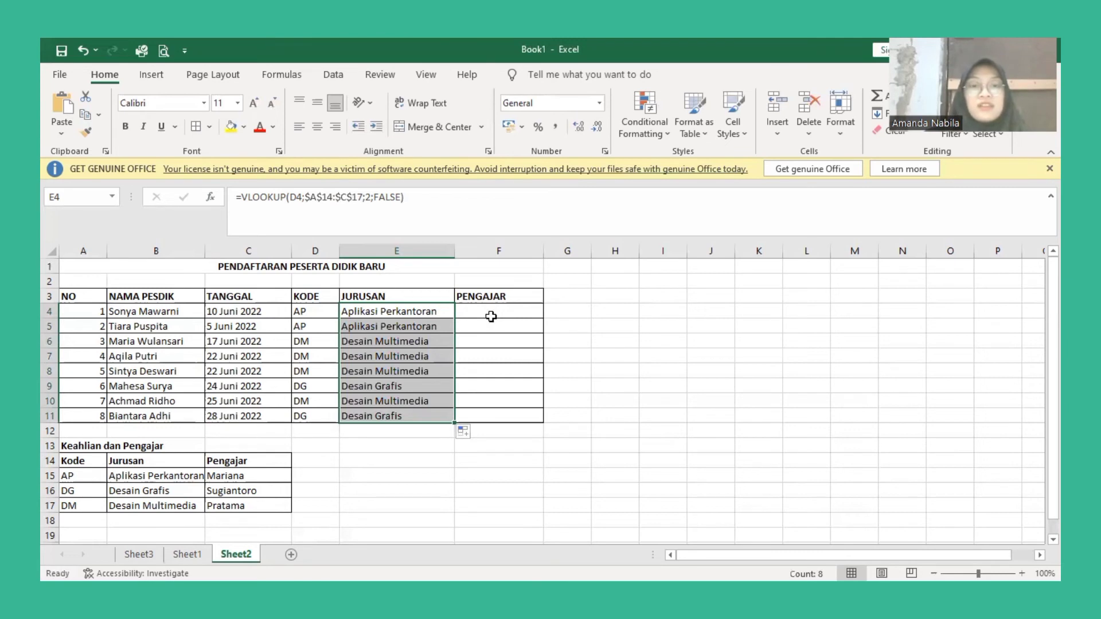
# Insert the VLOOKUP function in cell F4 of the PENGAJAR column with lookup value D4 and table array A14:C17.
pyautogui.press('Right')
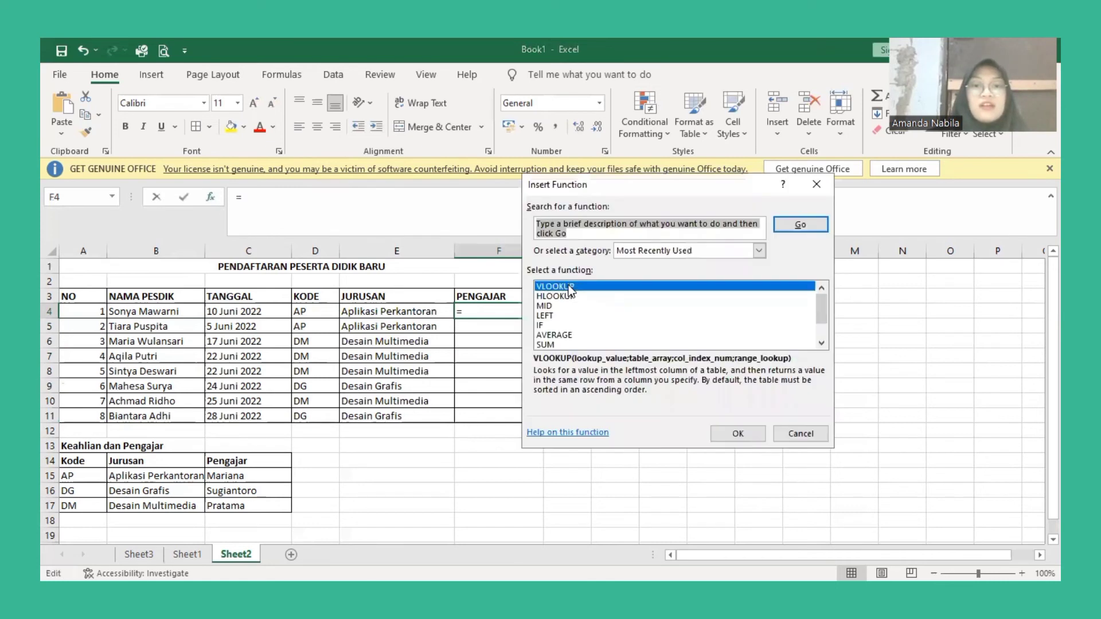
pyautogui.click(569, 285)
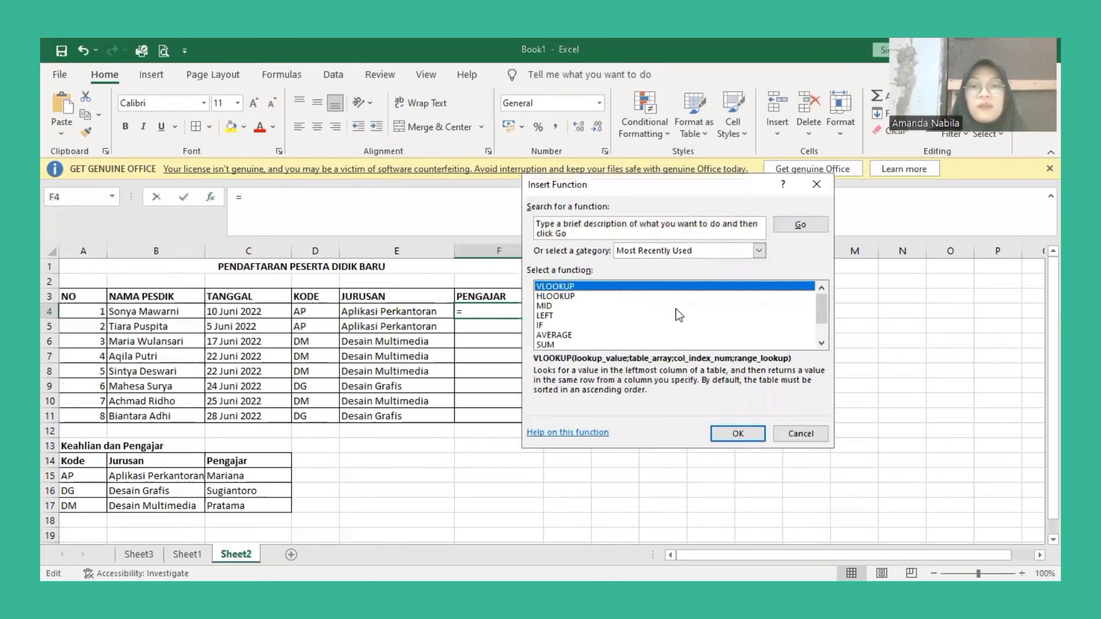
pyautogui.click(736, 434)
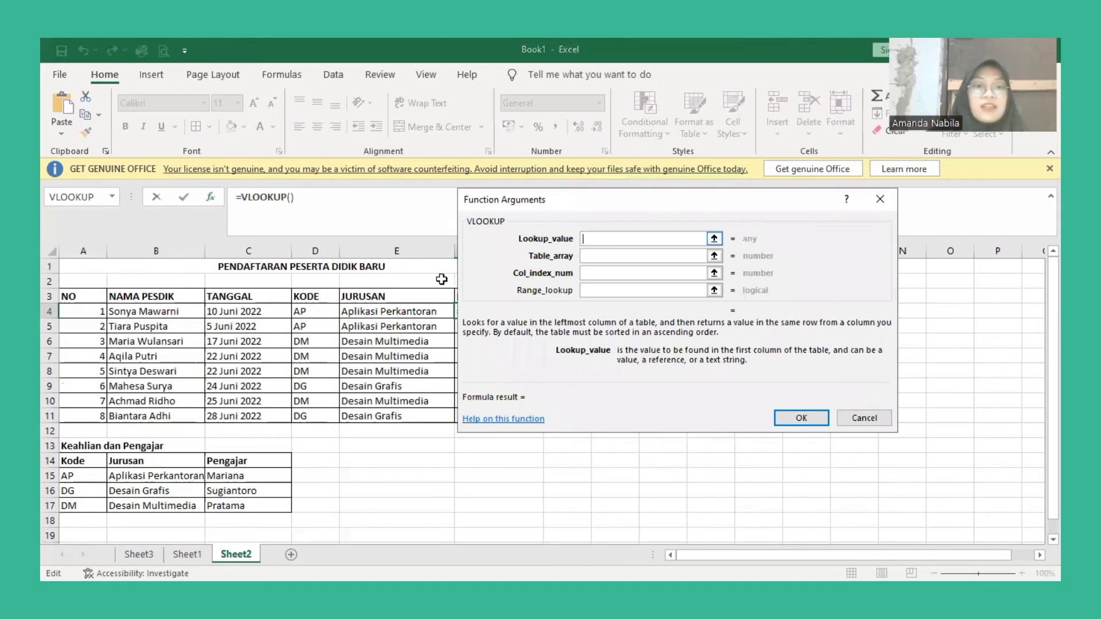
pyautogui.click(308, 311)
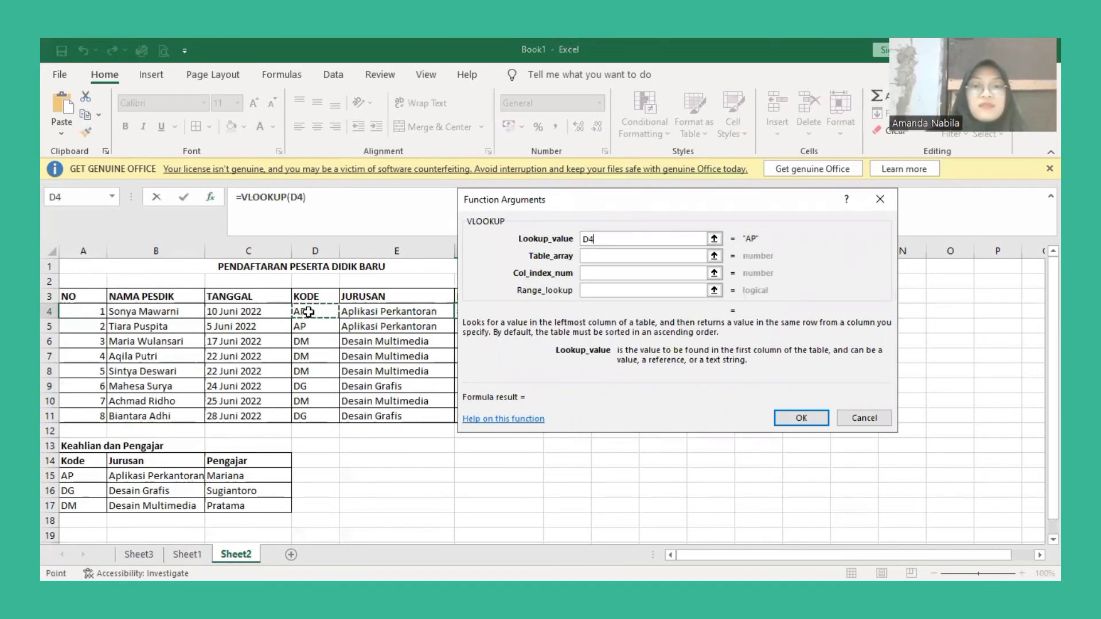
pyautogui.click(622, 256)
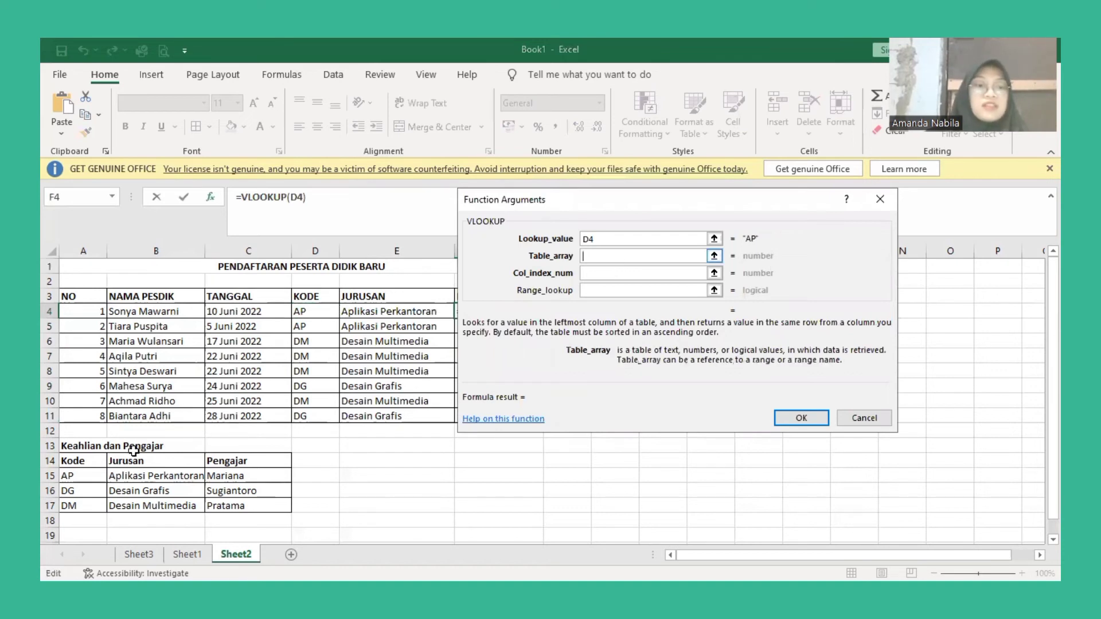
pyautogui.click(74, 461)
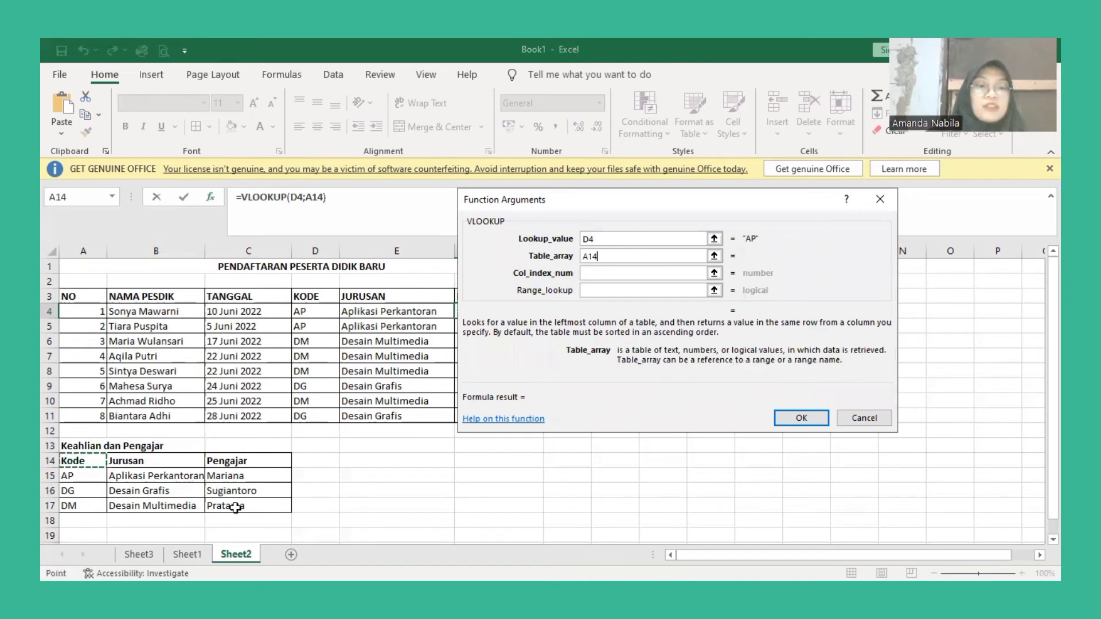
pyautogui.write(':C17')
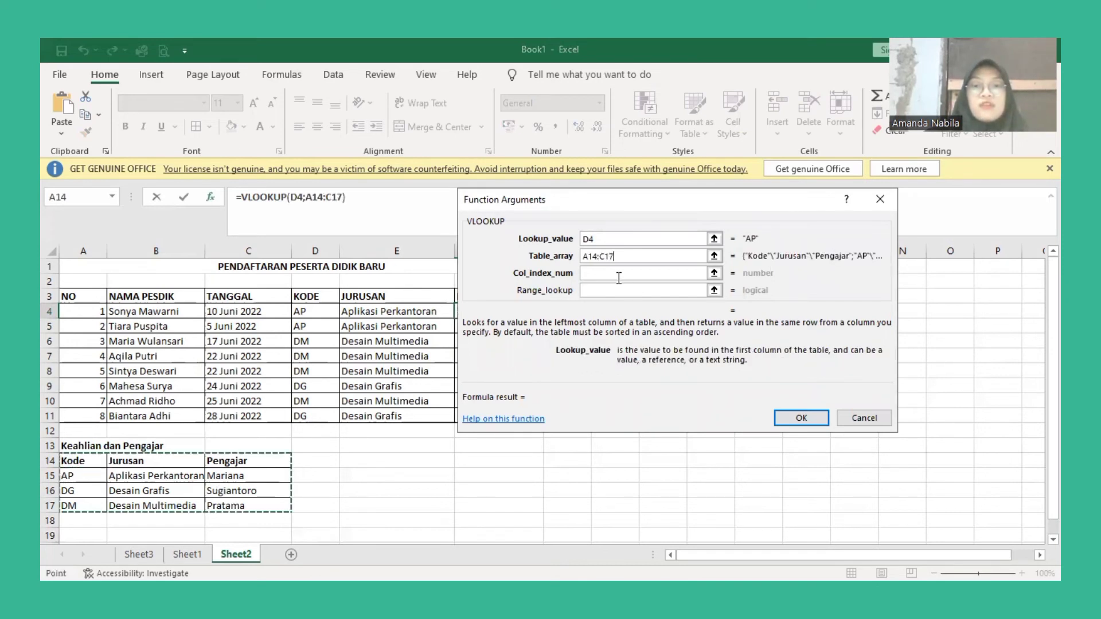
# Complete the F4 VLOOKUP with column index 3 and range lookup FALSE.
pyautogui.click(614, 273)
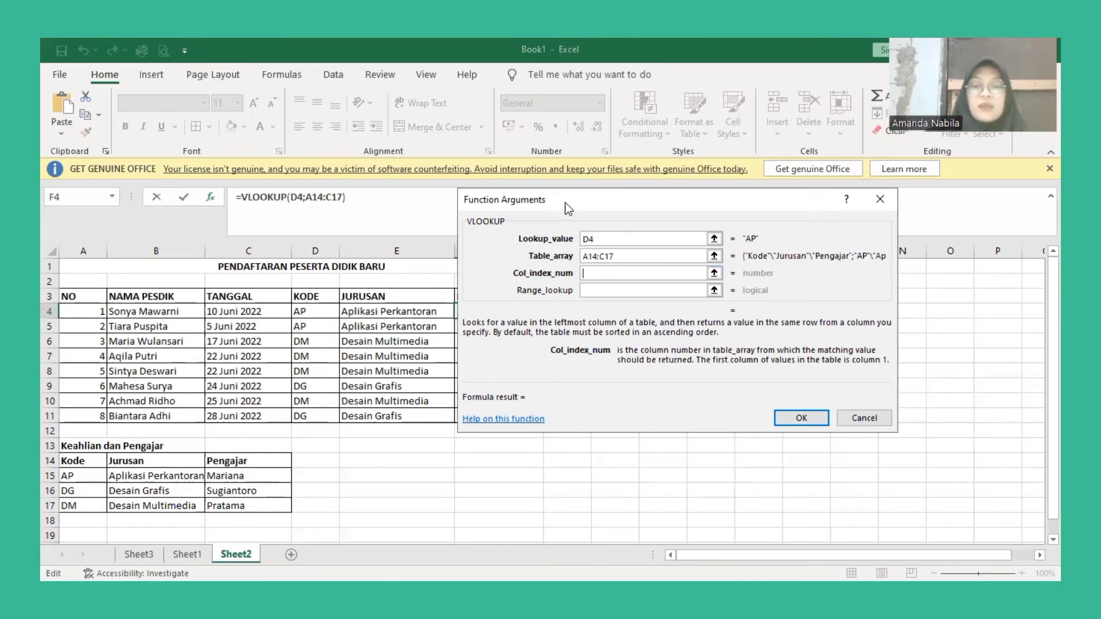
pyautogui.moveTo(566, 202); pyautogui.dragTo(687, 216)
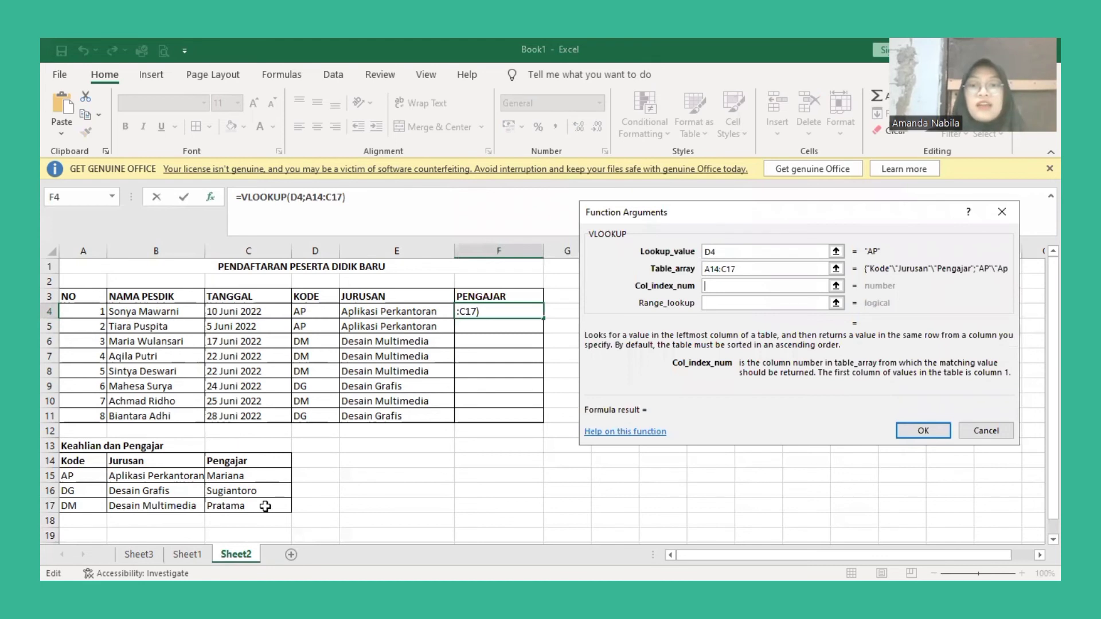
pyautogui.click(740, 286)
pyautogui.write('3')
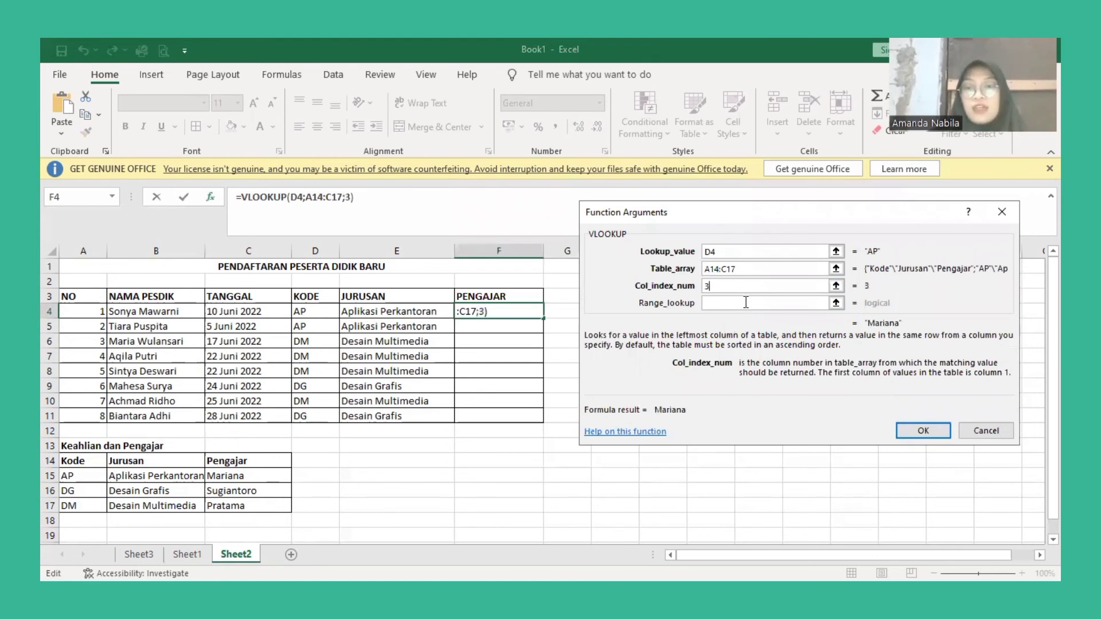
pyautogui.click(746, 302)
pyautogui.write('FA')
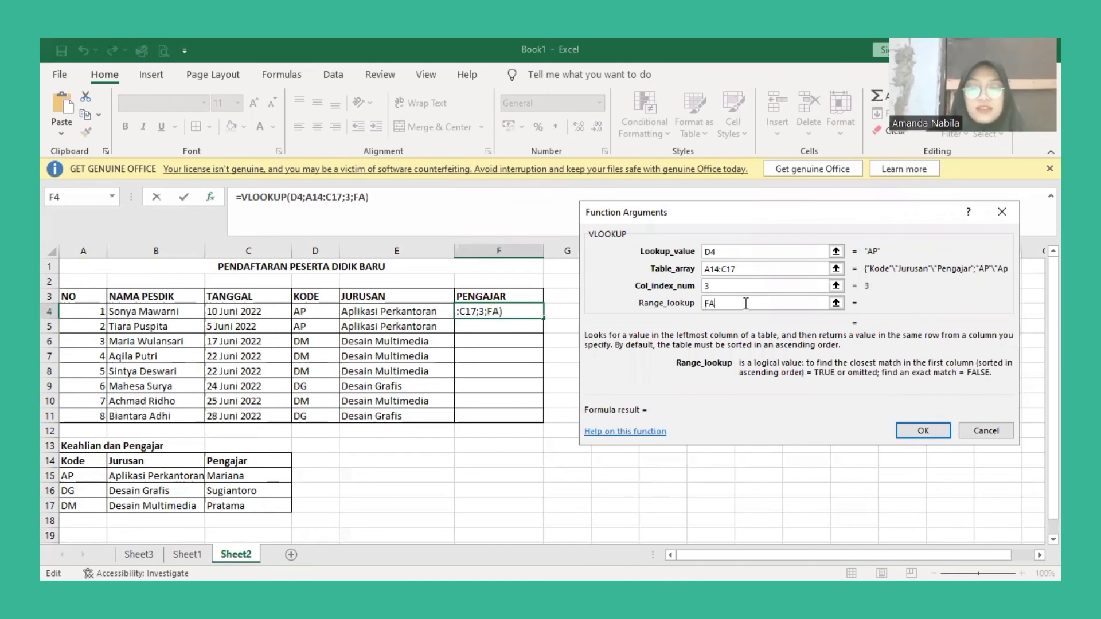
pyautogui.write('LSE')
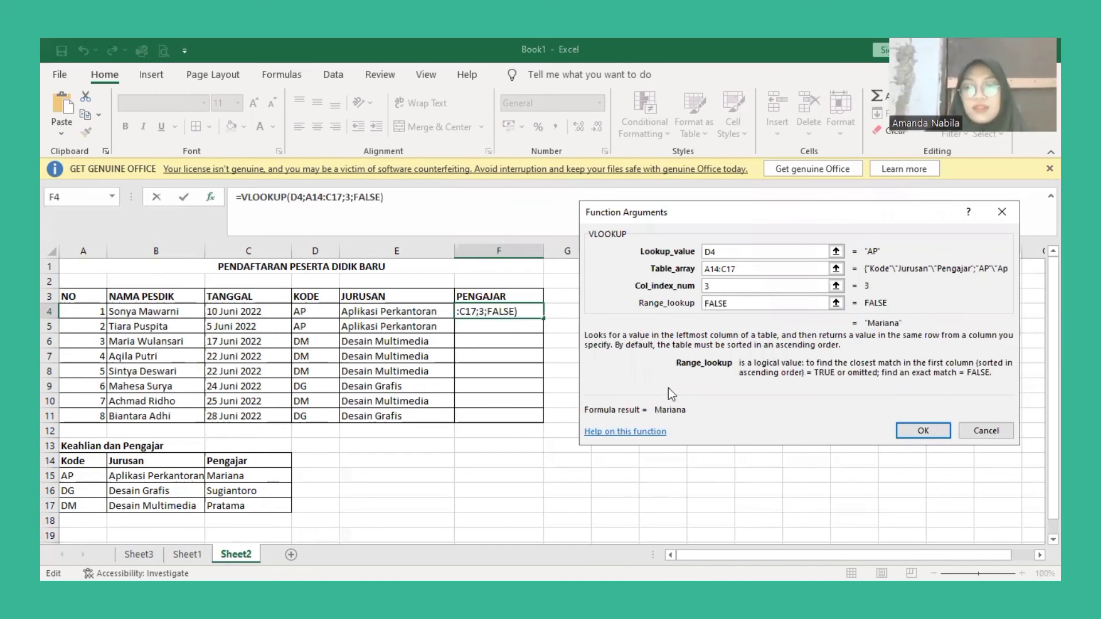
pyautogui.click(923, 432)
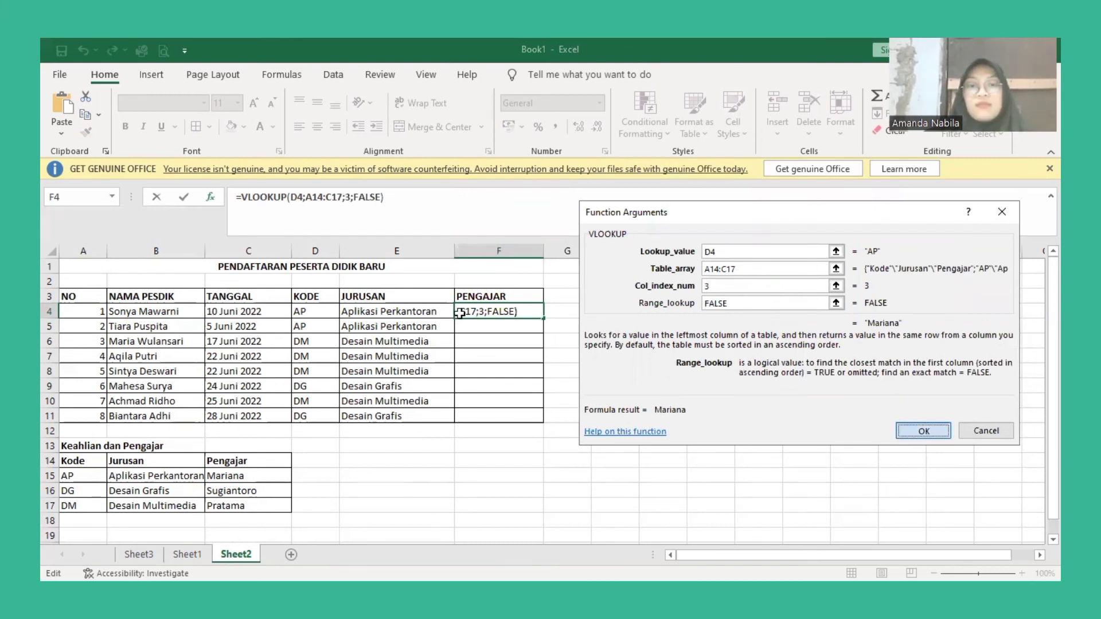
pyautogui.press('Return')
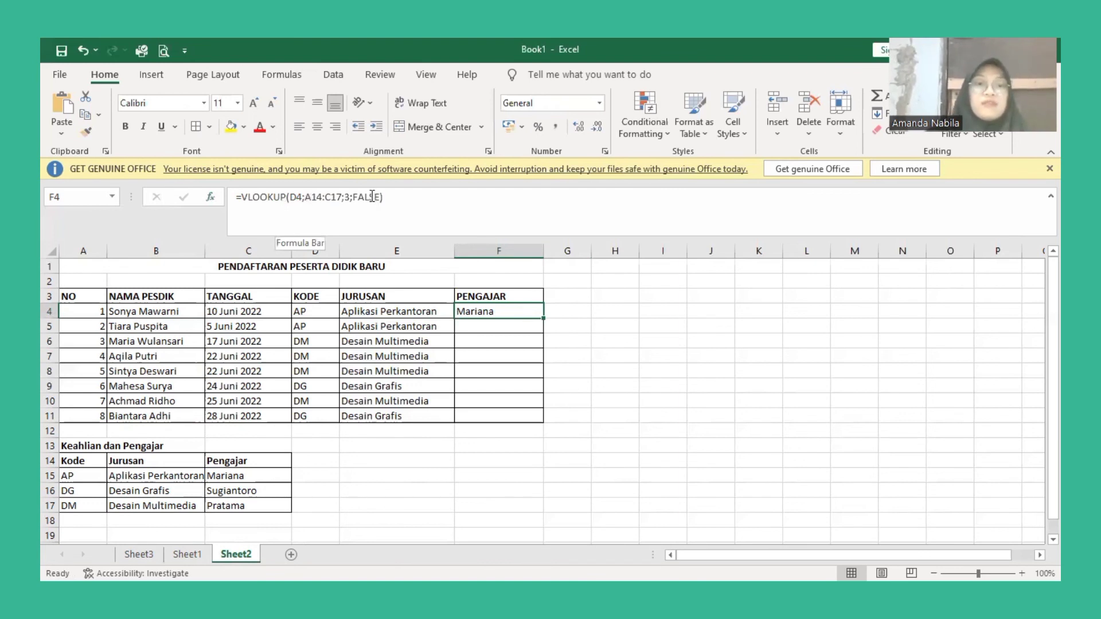
# Make the table range in F4's formula absolute as $A$14:$C$17 and fill the formula down to F11.
pyautogui.doubleClick(315, 198)
pyautogui.press('F4')
pyautogui.click(343, 203)
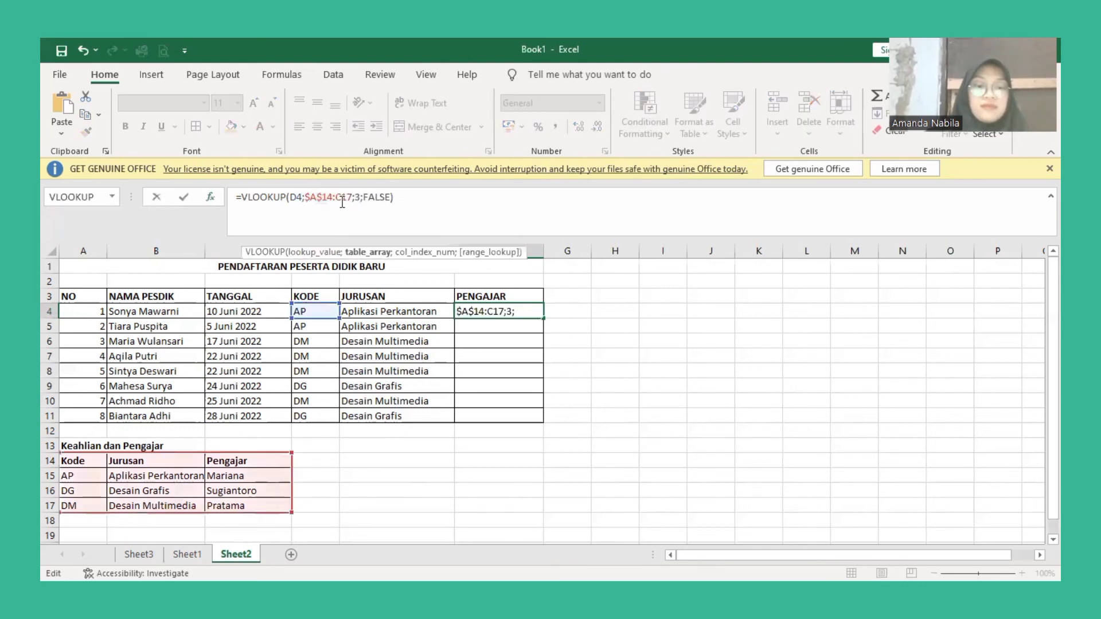
pyautogui.press('F4')
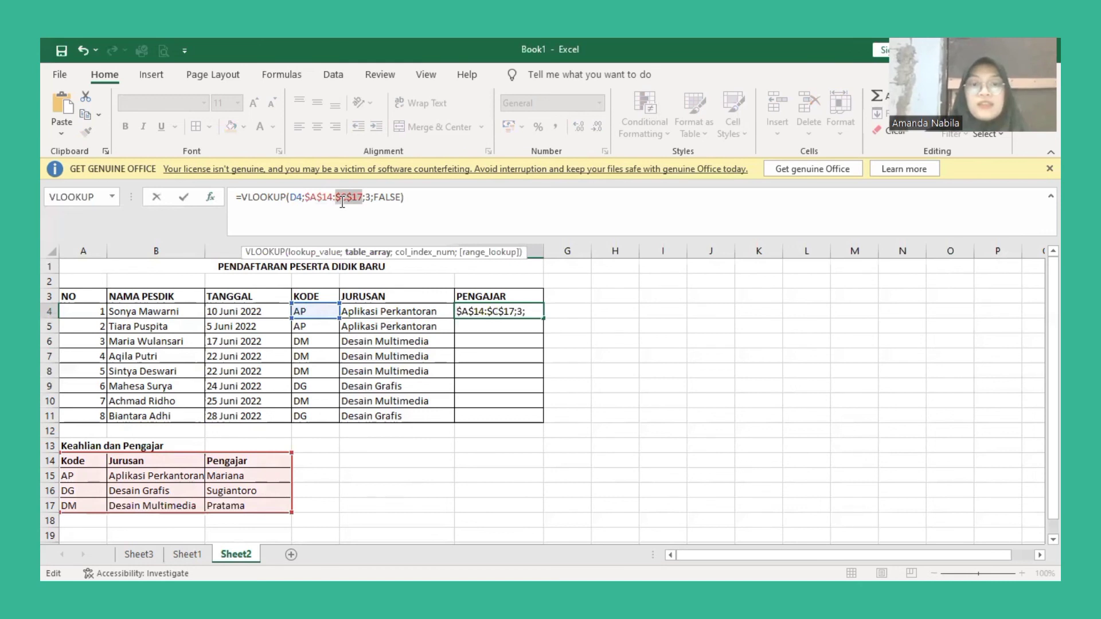
pyautogui.press('Return')
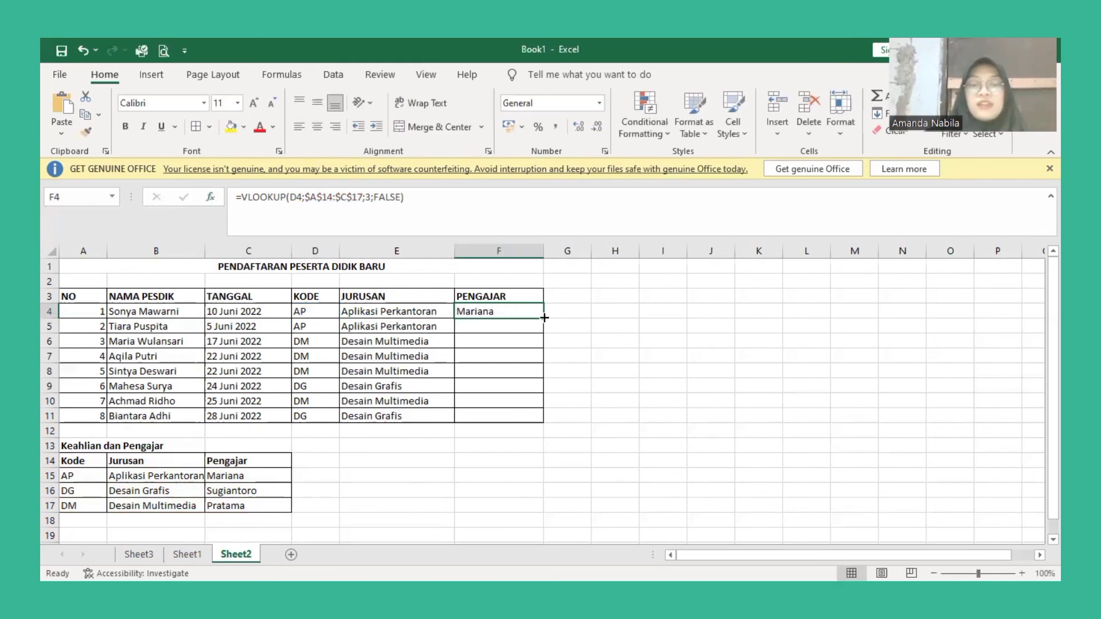
pyautogui.moveTo(537, 357); pyautogui.dragTo(537, 423)
pyautogui.click(648, 315)
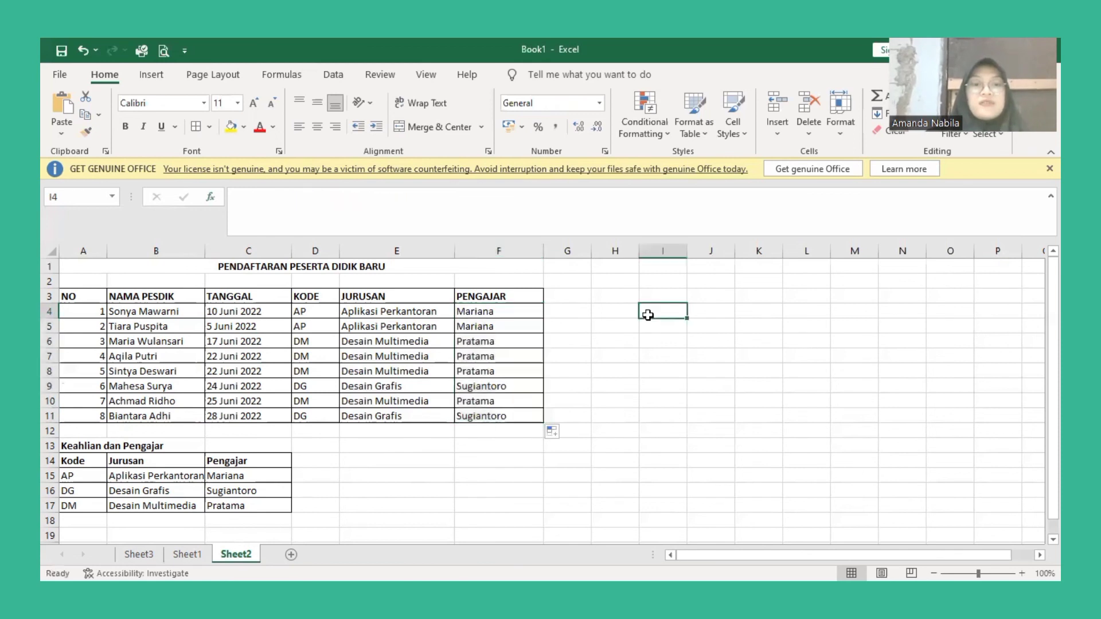